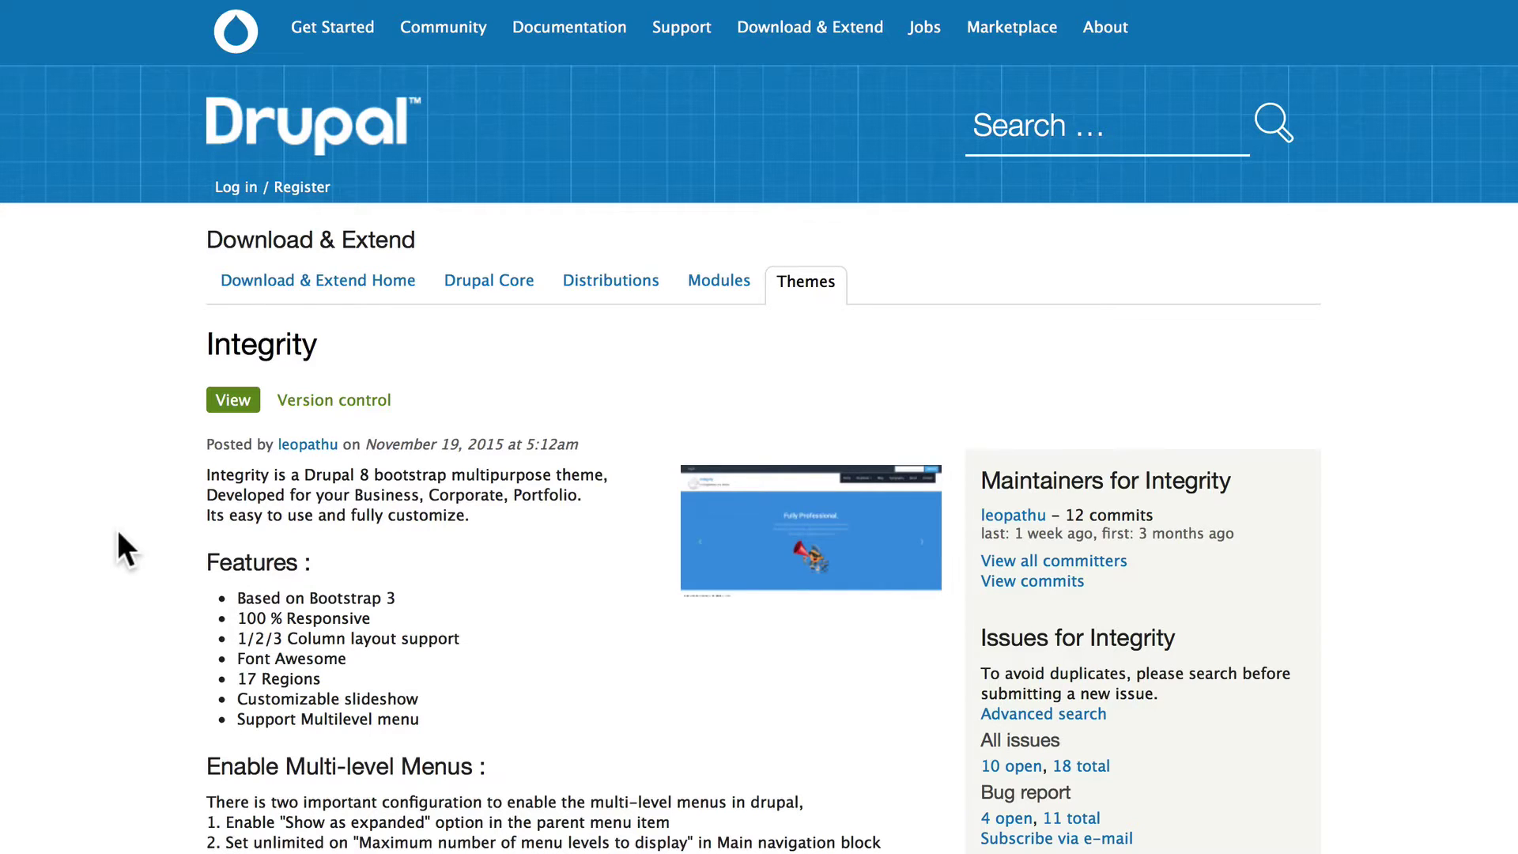
# - Copy the Integrity 8.x-1.6 tar.gz download link from its Drupal.org project page
pyautogui.scroll(-10, 117, 529)
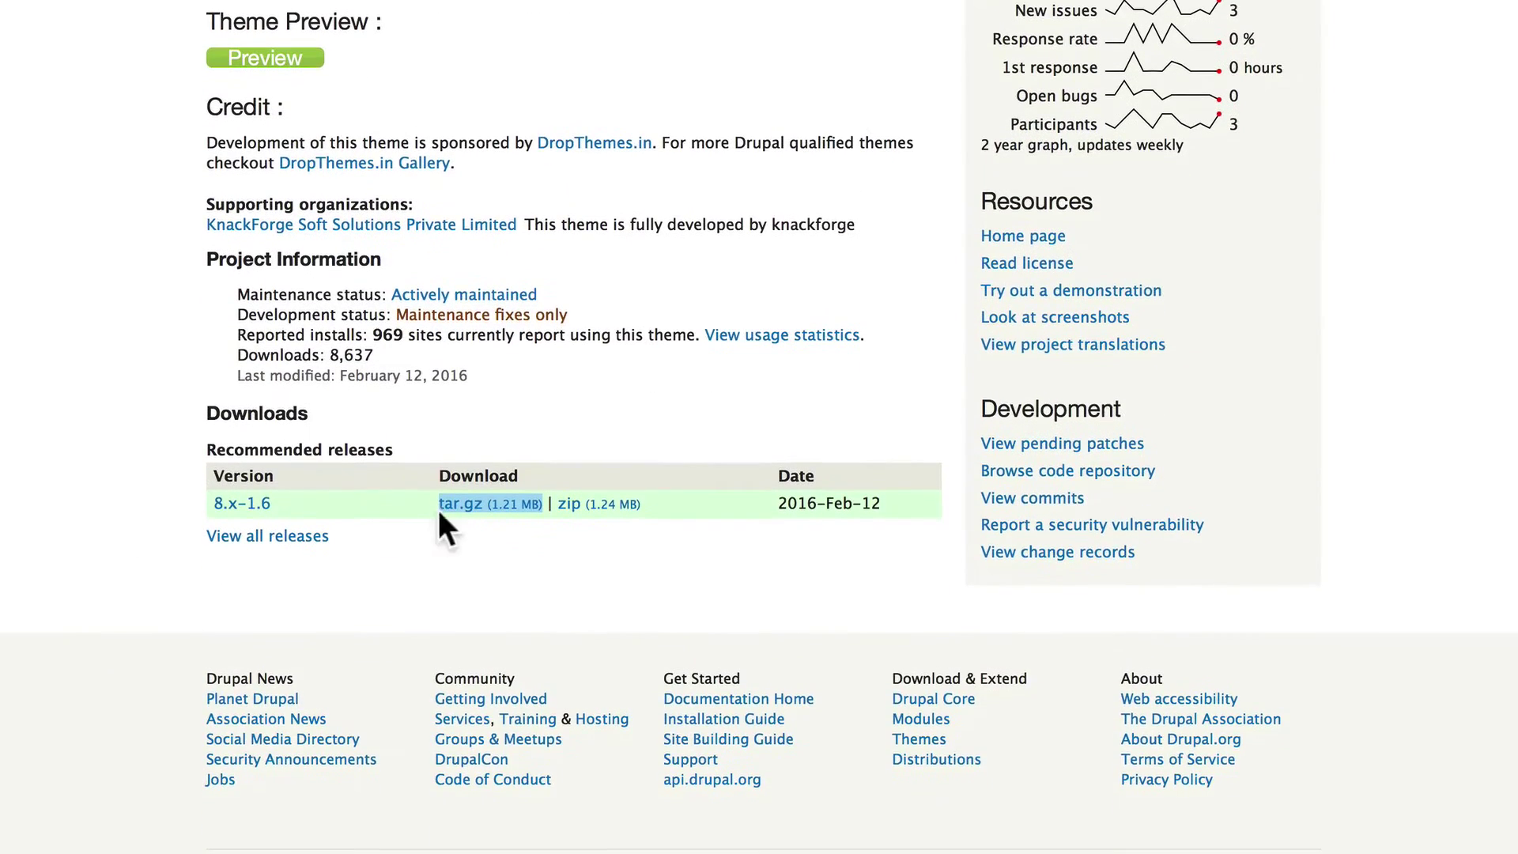
pyautogui.rightClick(491, 501)
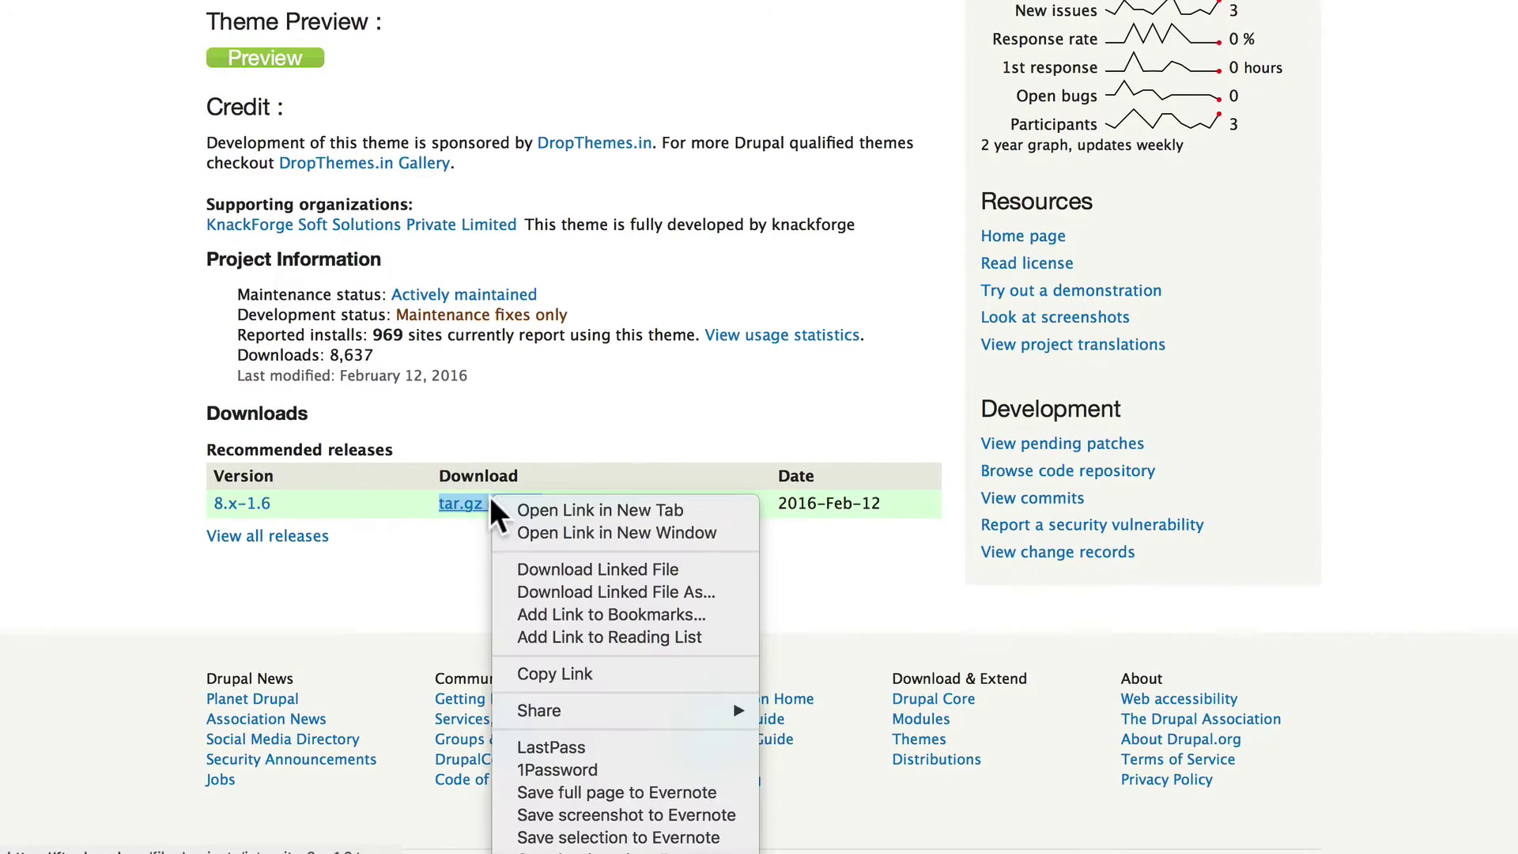
pyautogui.click(530, 670)
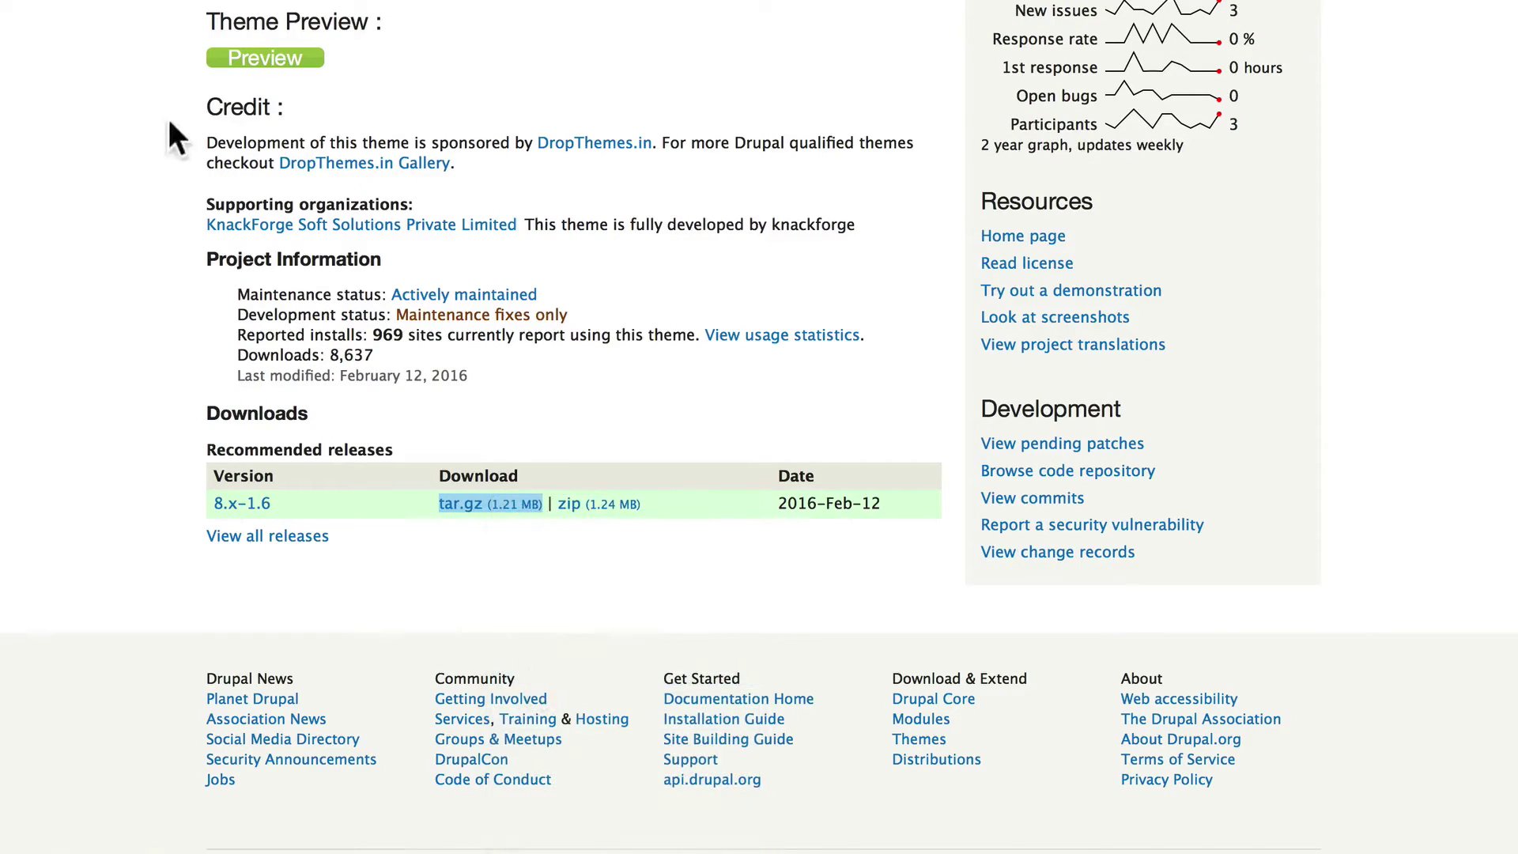
pyautogui.click(111, 6)
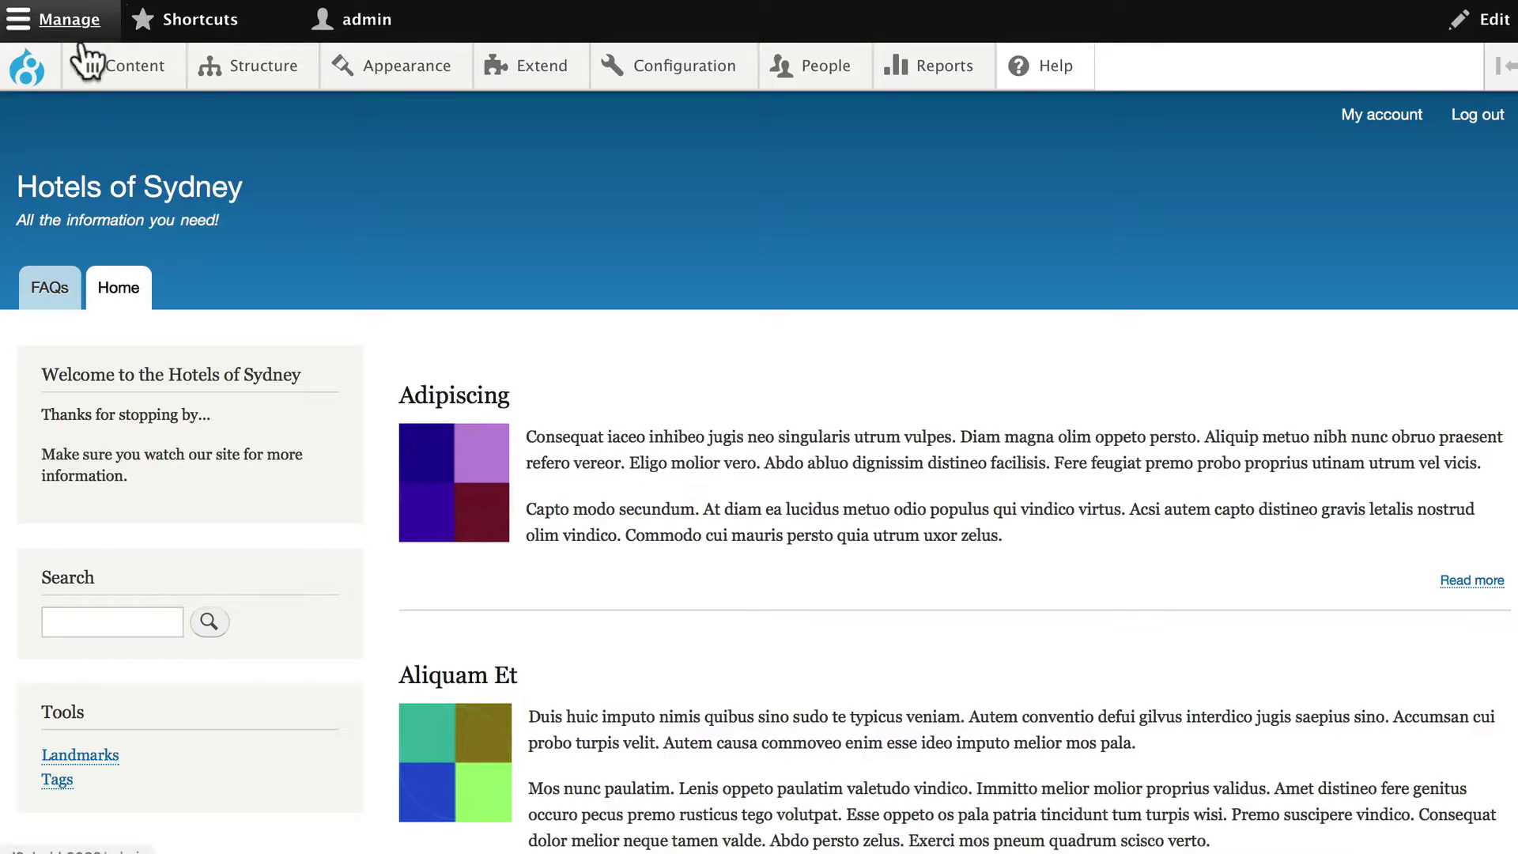
# - Install a new theme from the pasted Integrity 8.x-1.6 tar.gz URL
pyautogui.moveTo(406, 75)
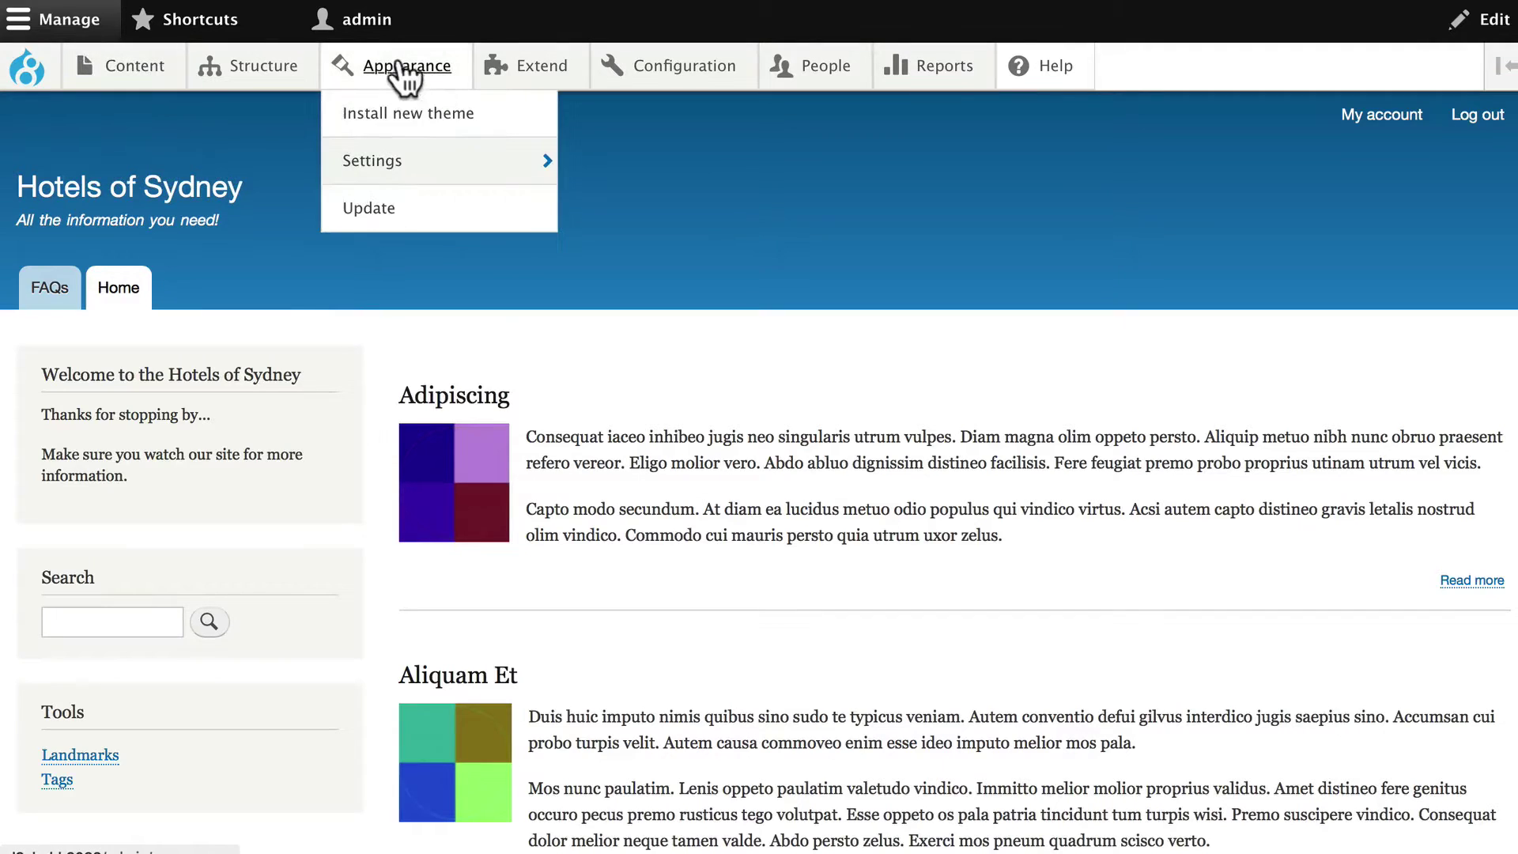
pyautogui.click(385, 110)
pyautogui.click(93, 310)
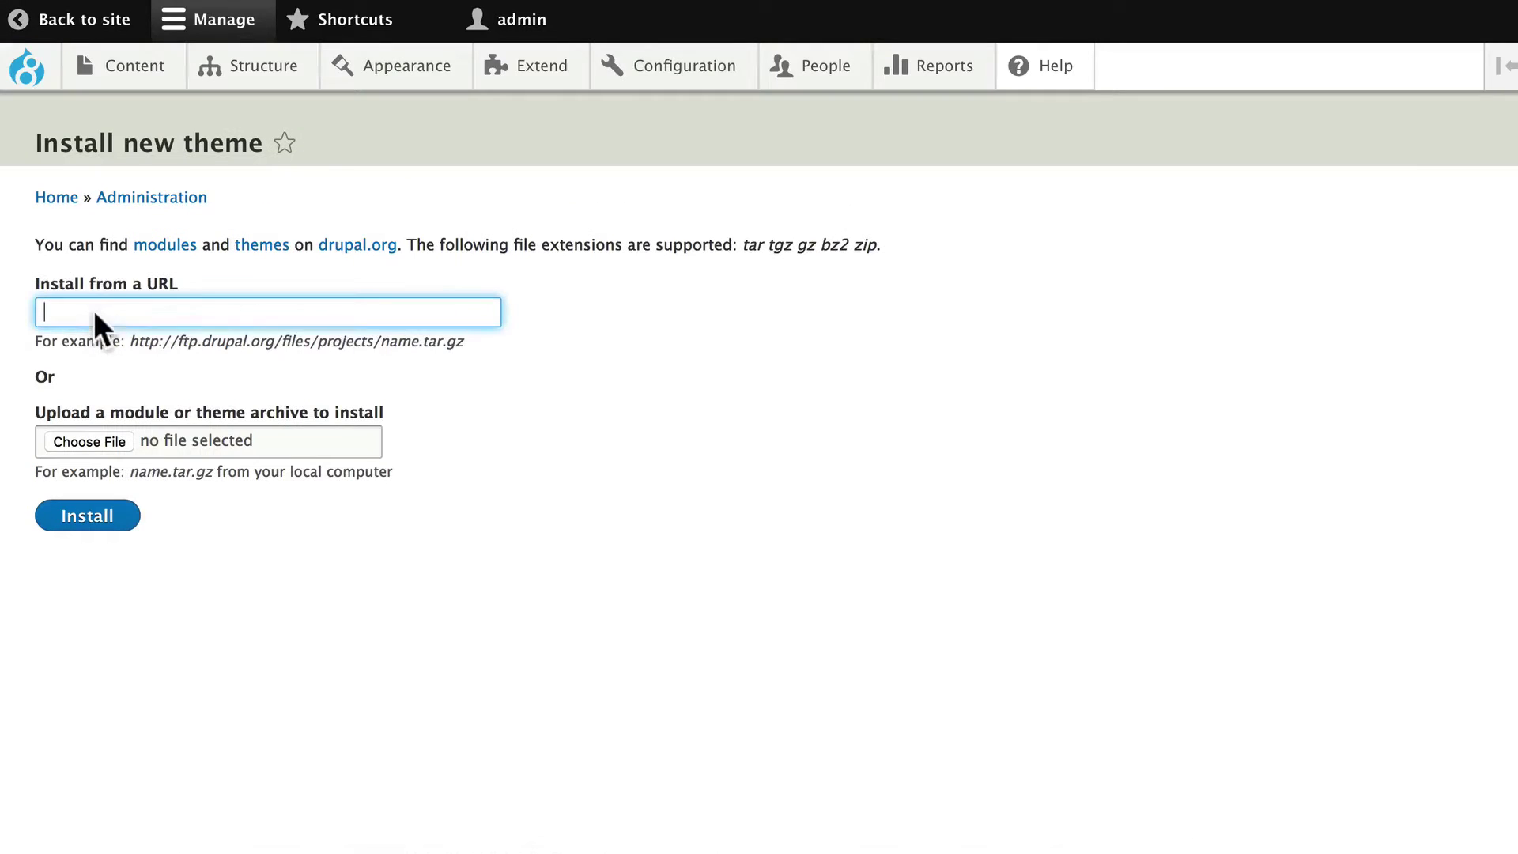
pyautogui.rightClick(93, 310)
pyautogui.click(131, 369)
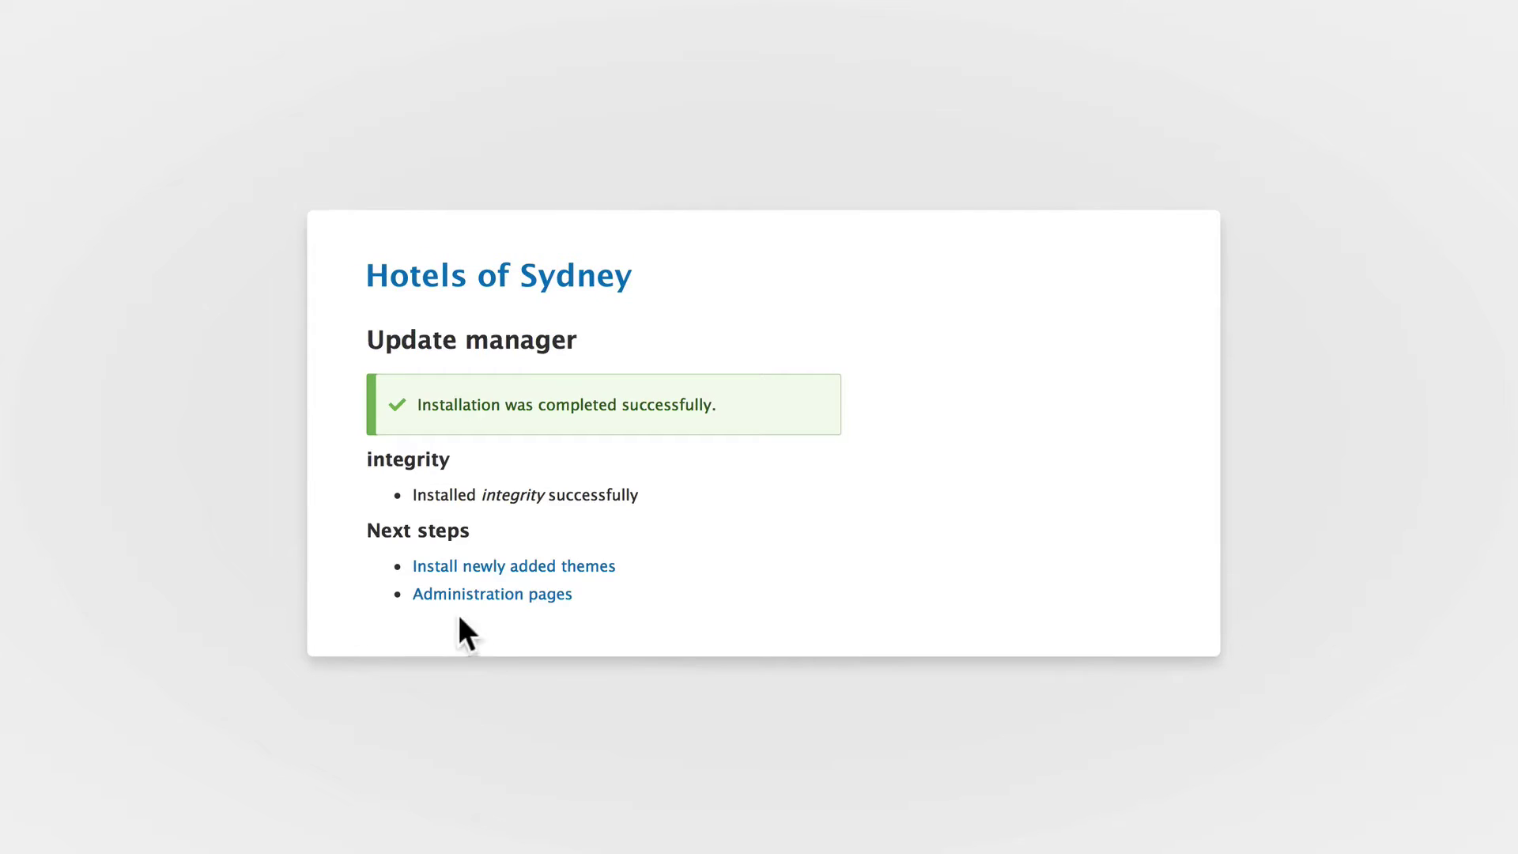
pyautogui.click(466, 564)
# - Install integrity and set it as the site's default theme
pyautogui.scroll(-15, 258, 553)
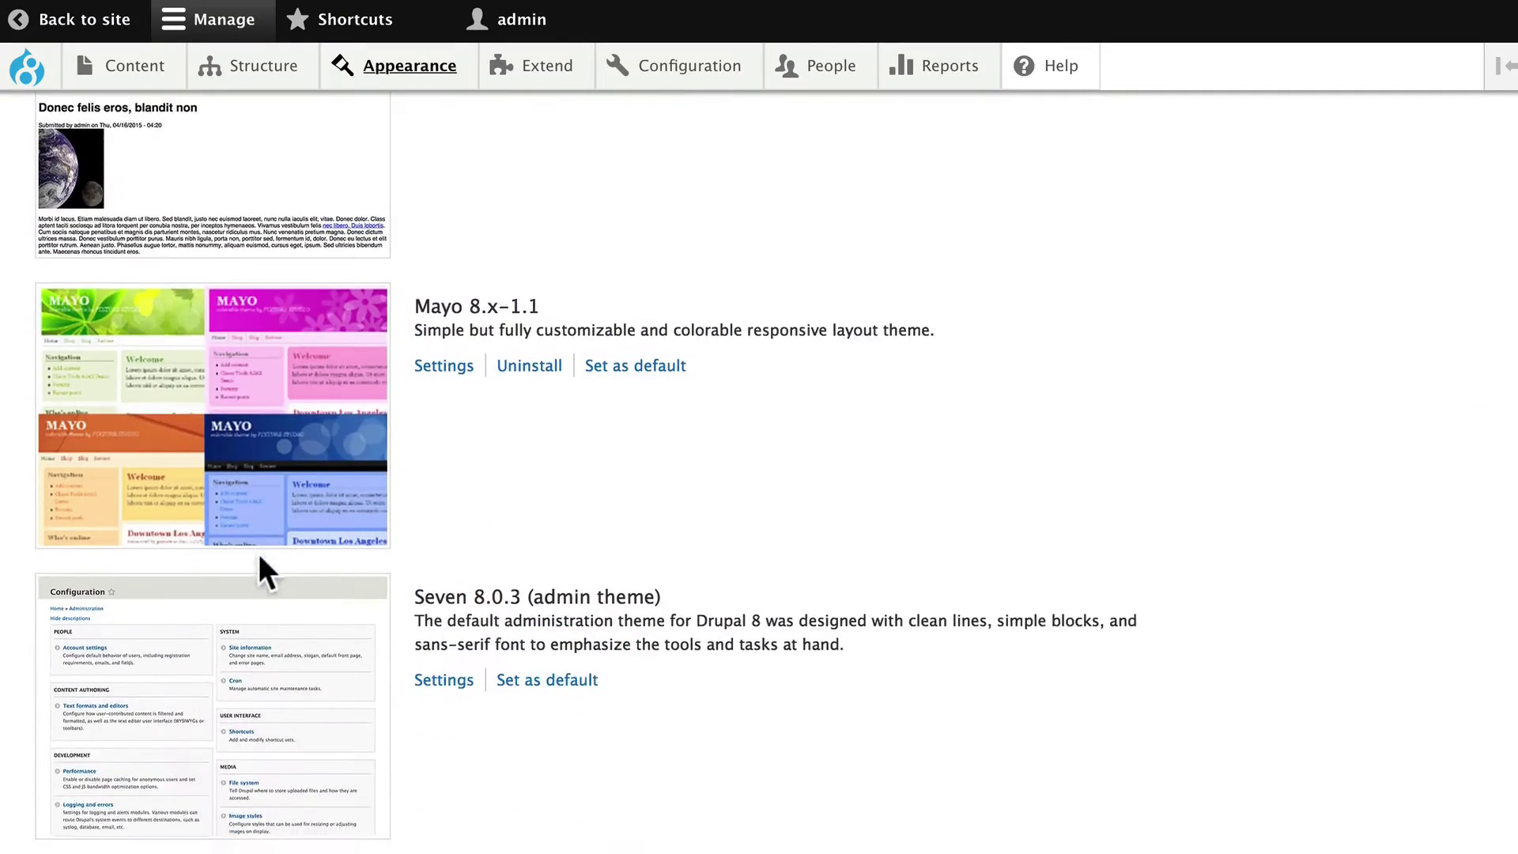
pyautogui.scroll(-4, 258, 553)
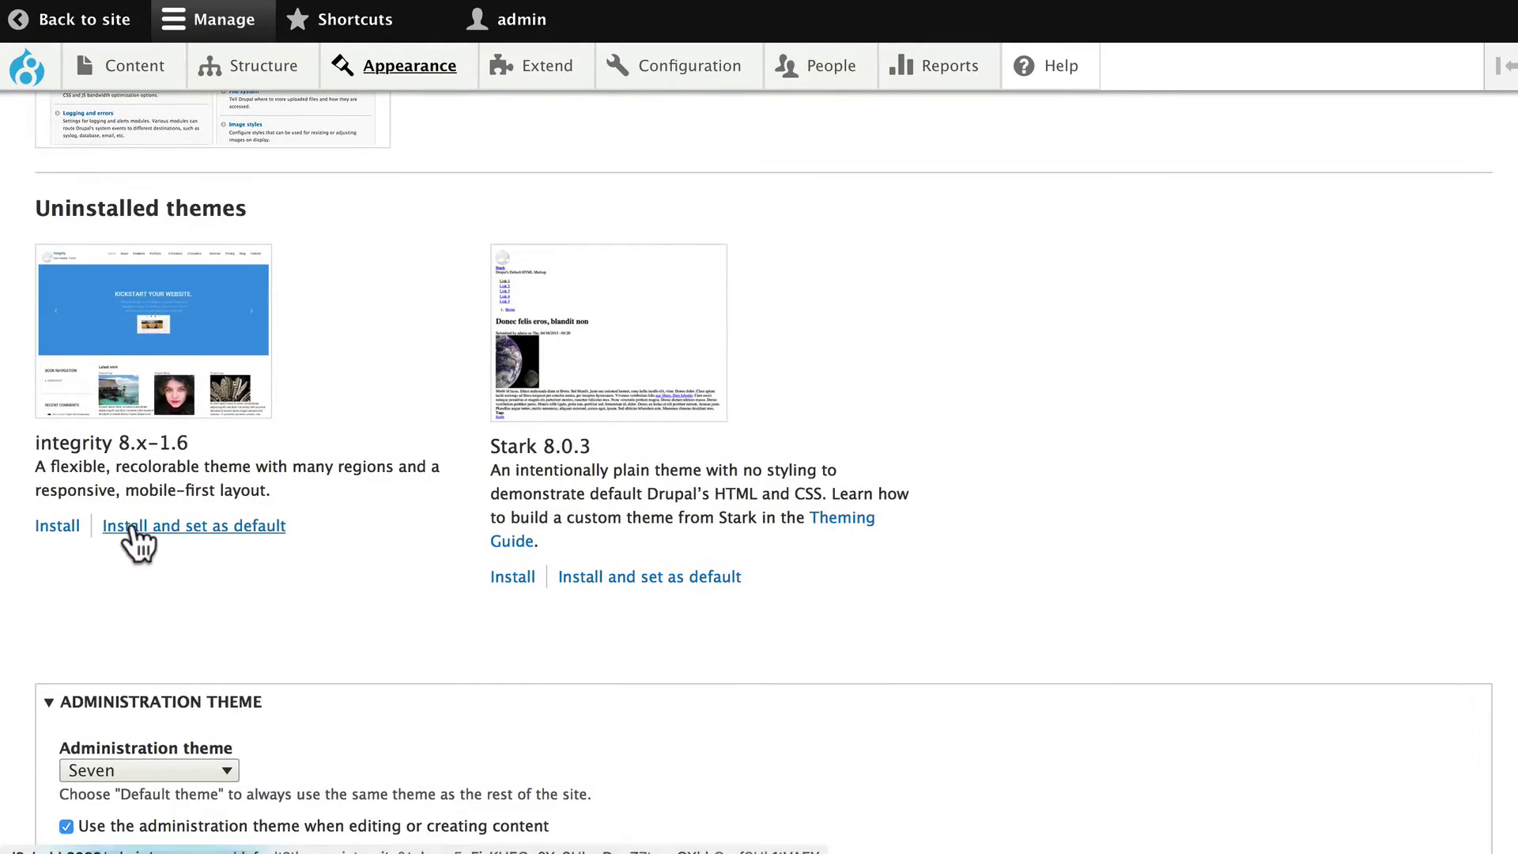
pyautogui.click(207, 527)
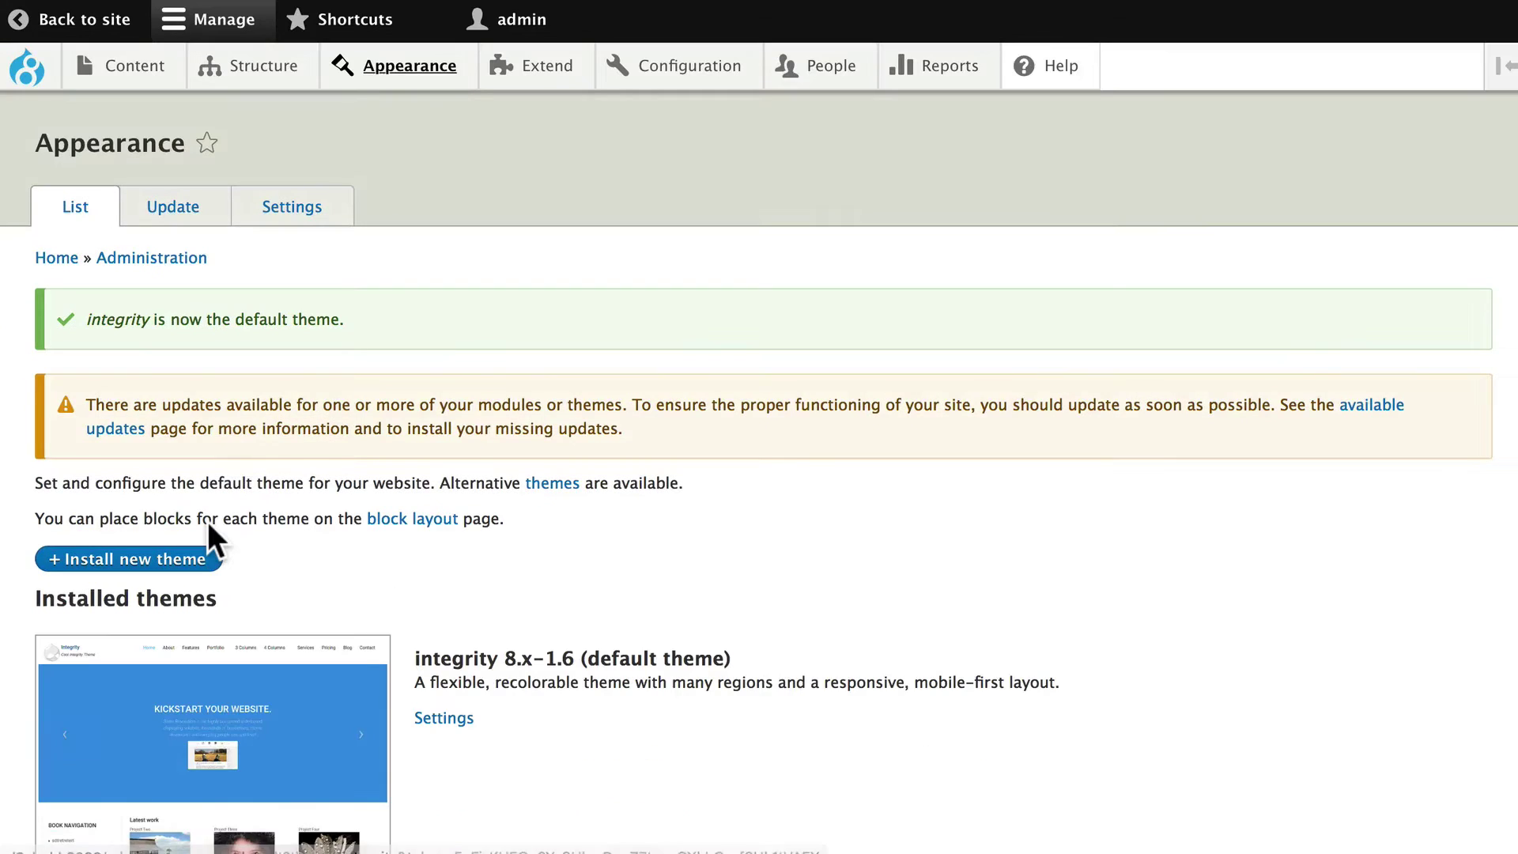
pyautogui.scroll(-3, 494, 533)
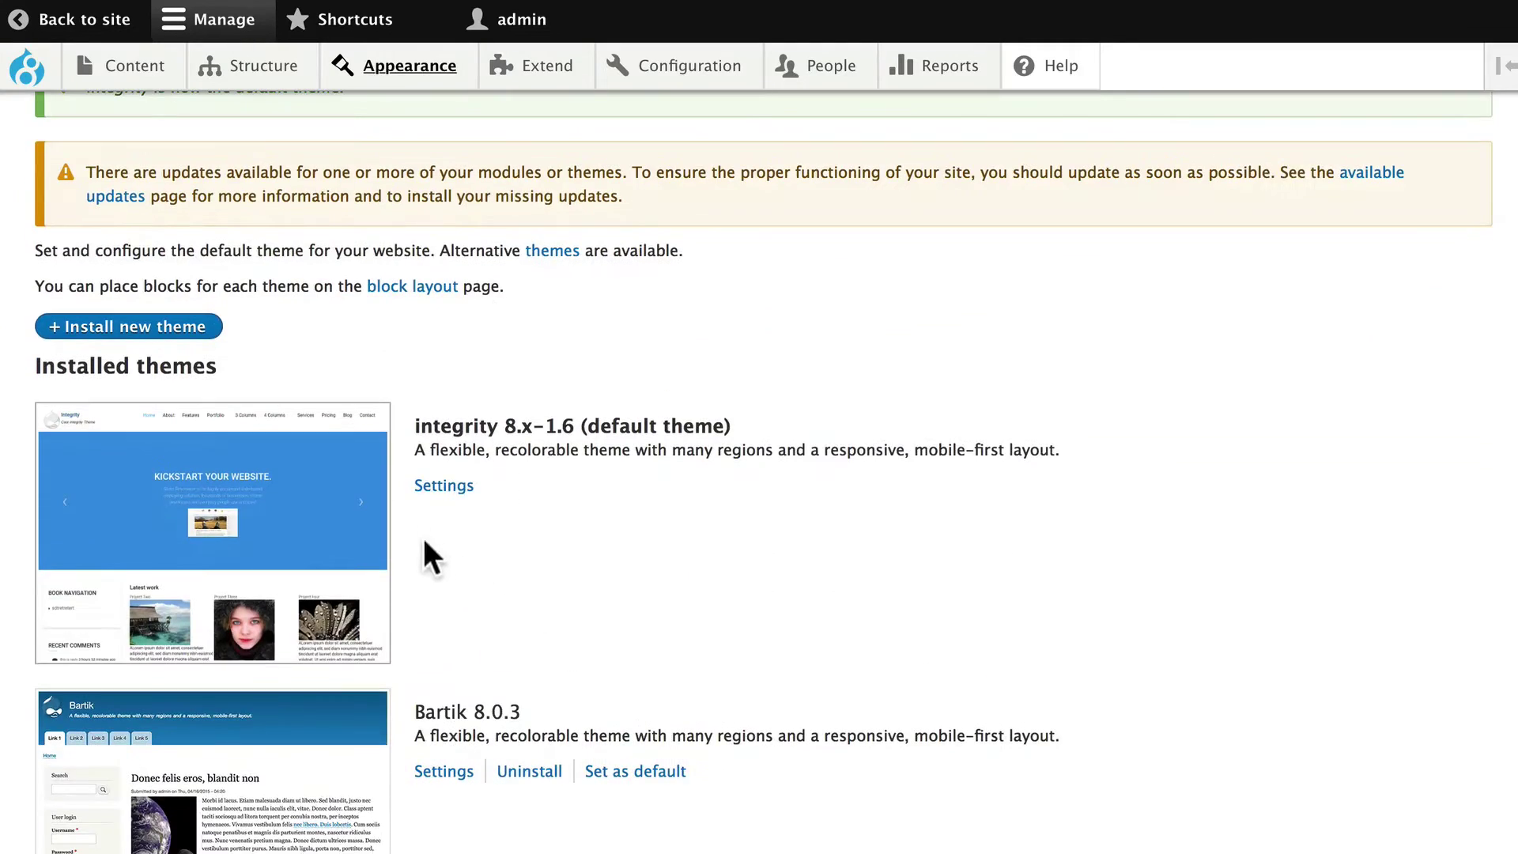
# - Expand integrity's Front Page Slideshow and Slide 1 settings and save them unchanged
pyautogui.click(438, 485)
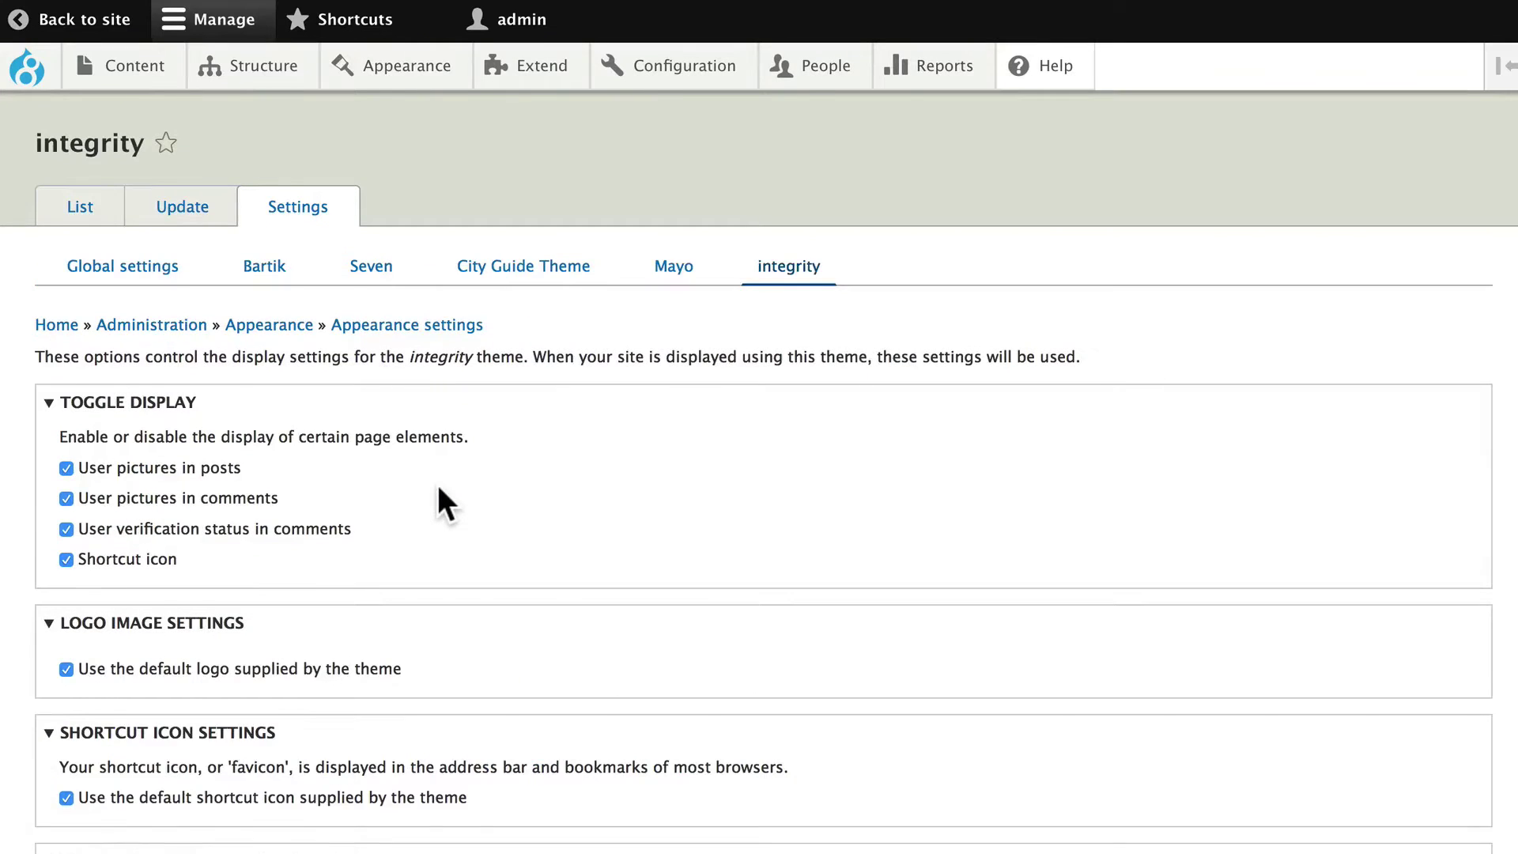
pyautogui.scroll(-3, 474, 427)
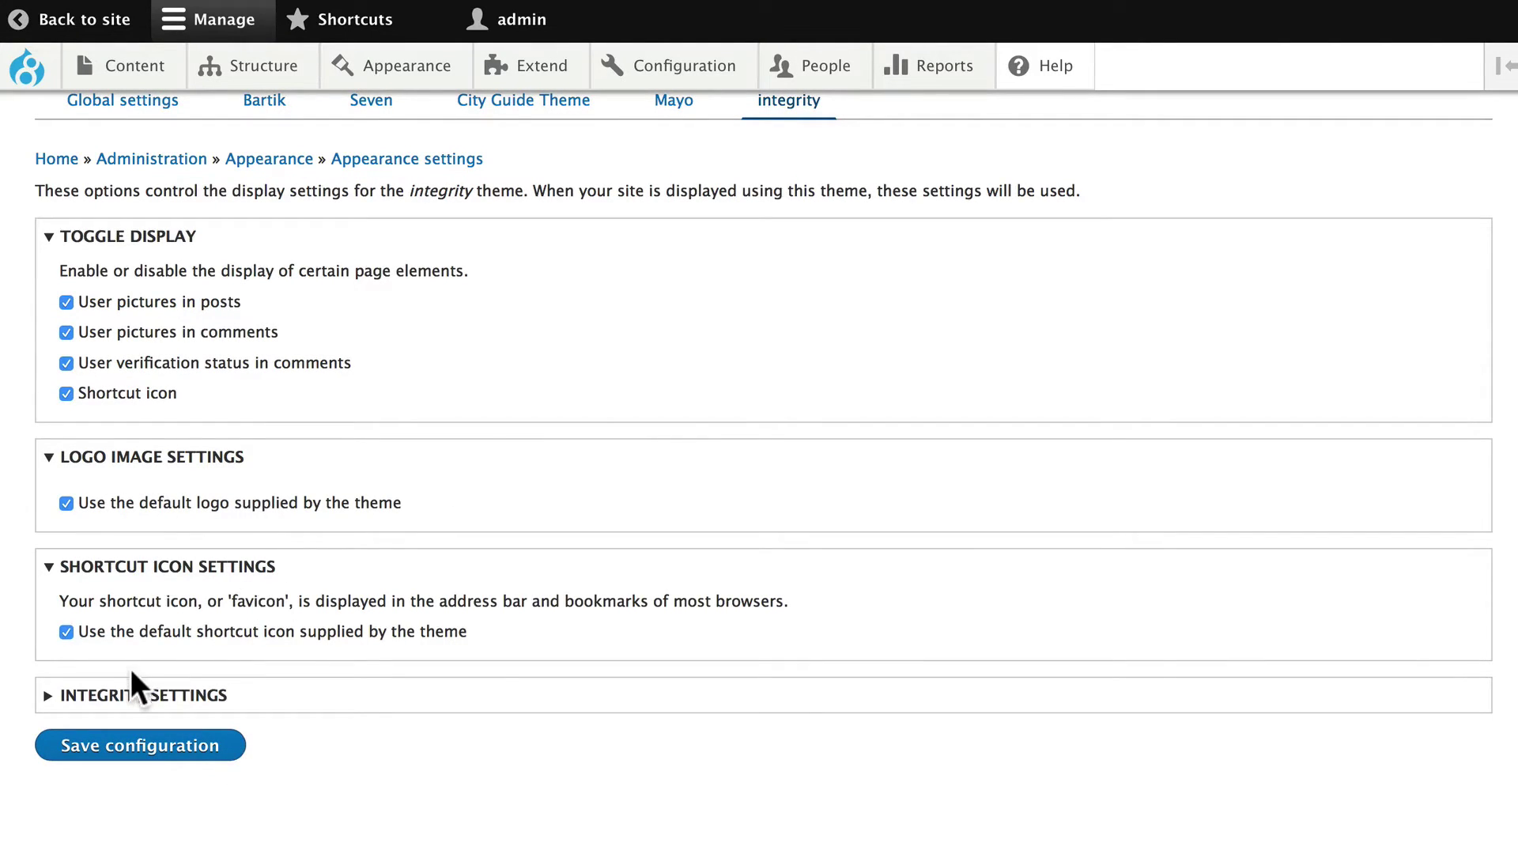
pyautogui.click(115, 697)
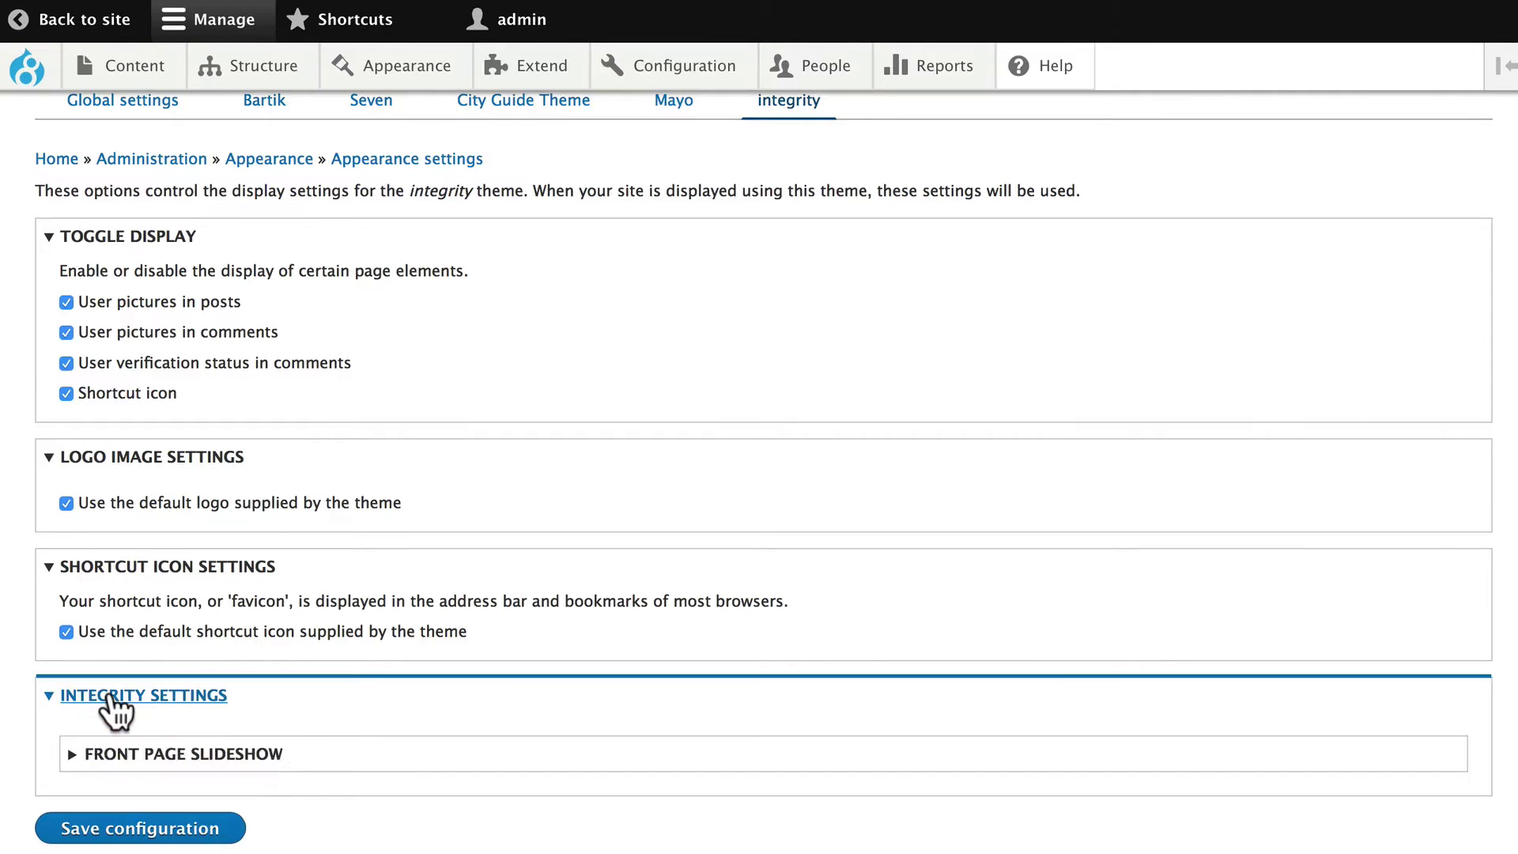
pyautogui.click(225, 754)
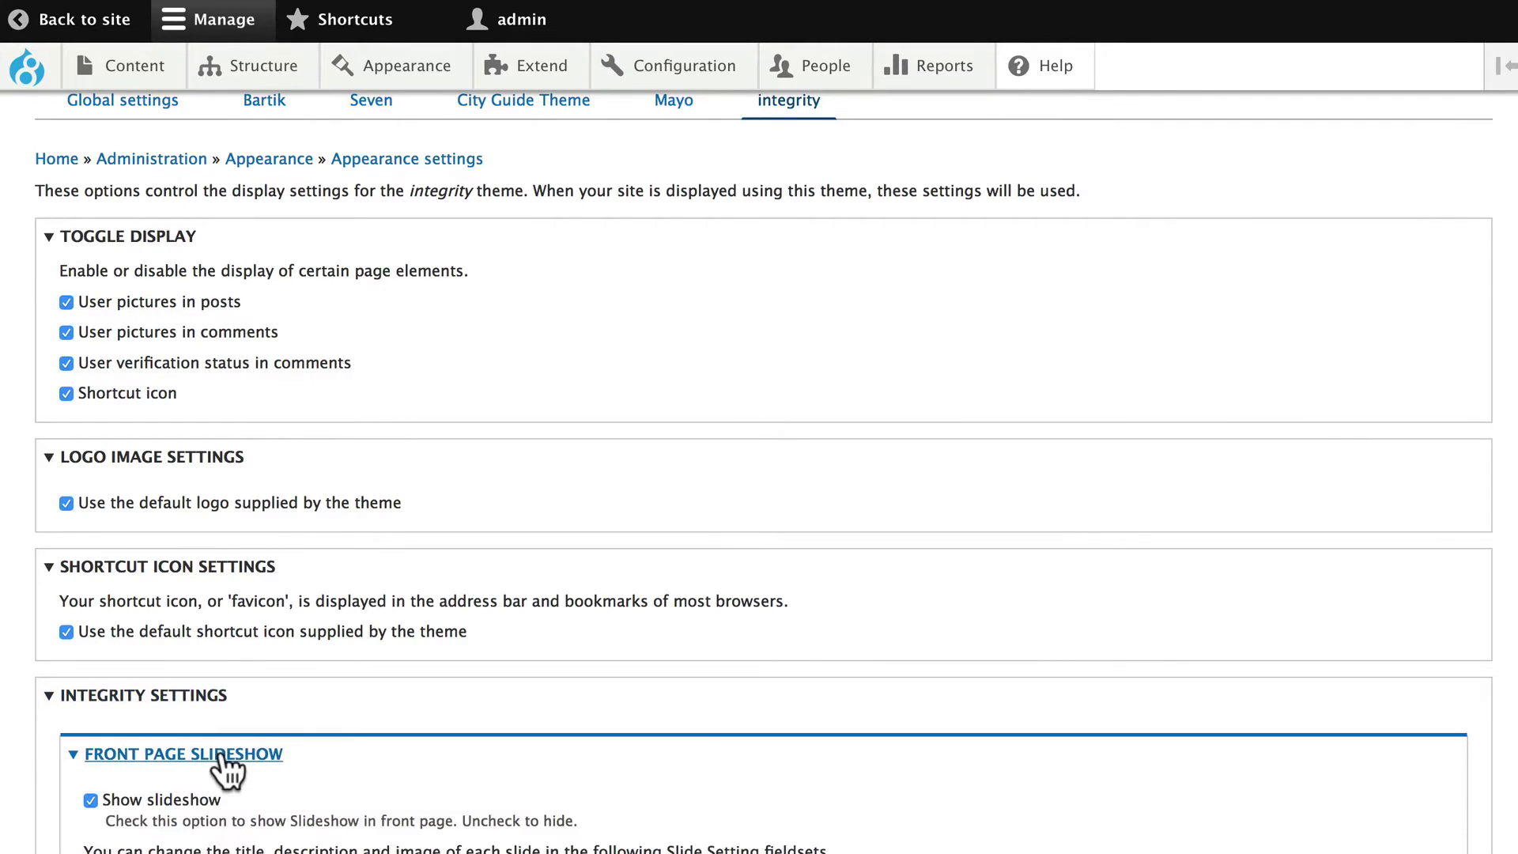
pyautogui.scroll(-5, 333, 711)
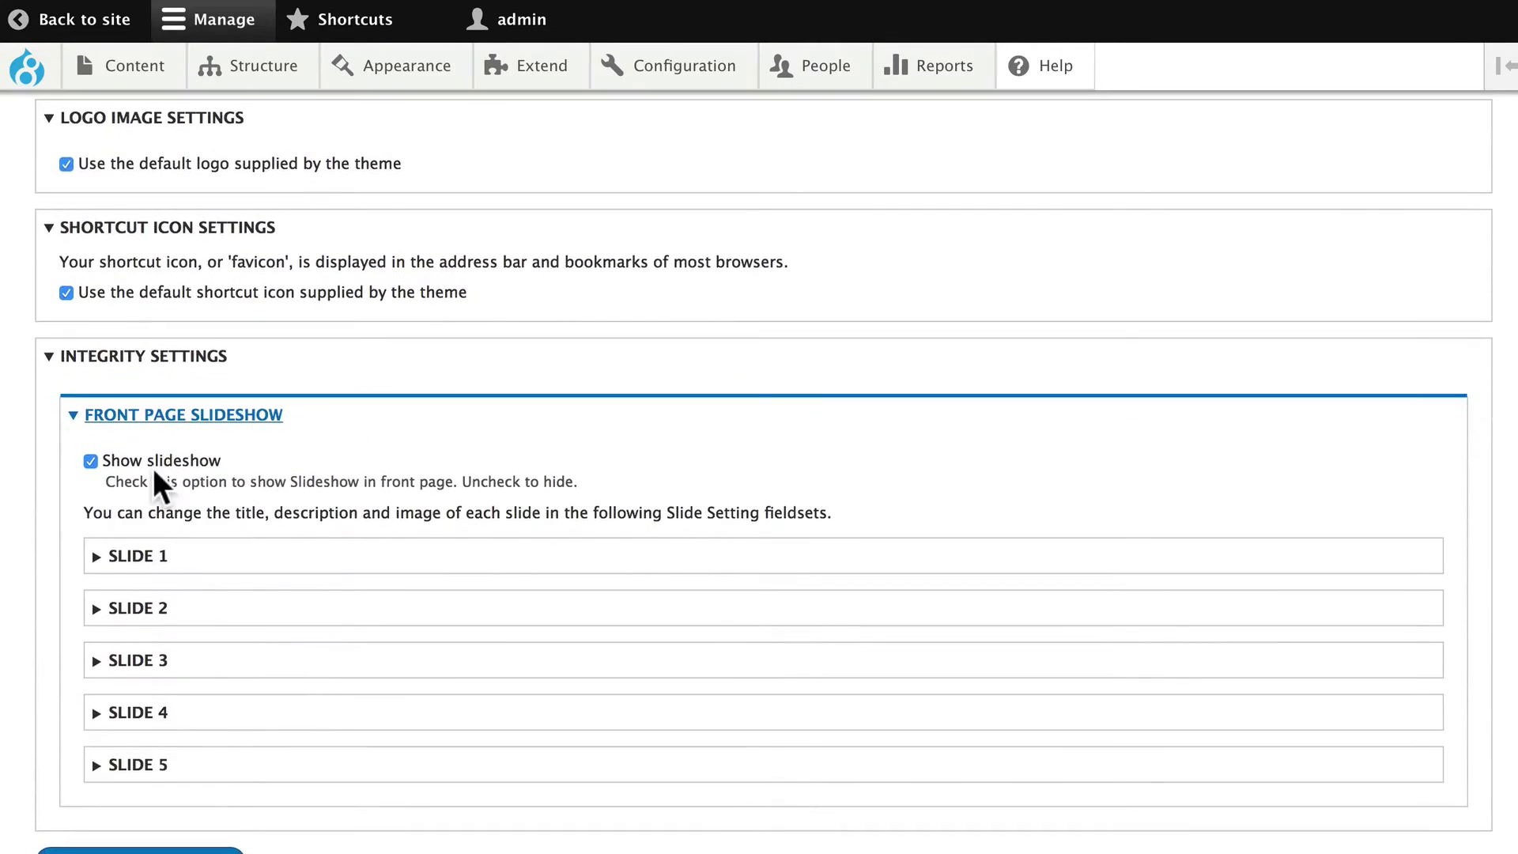
pyautogui.click(142, 558)
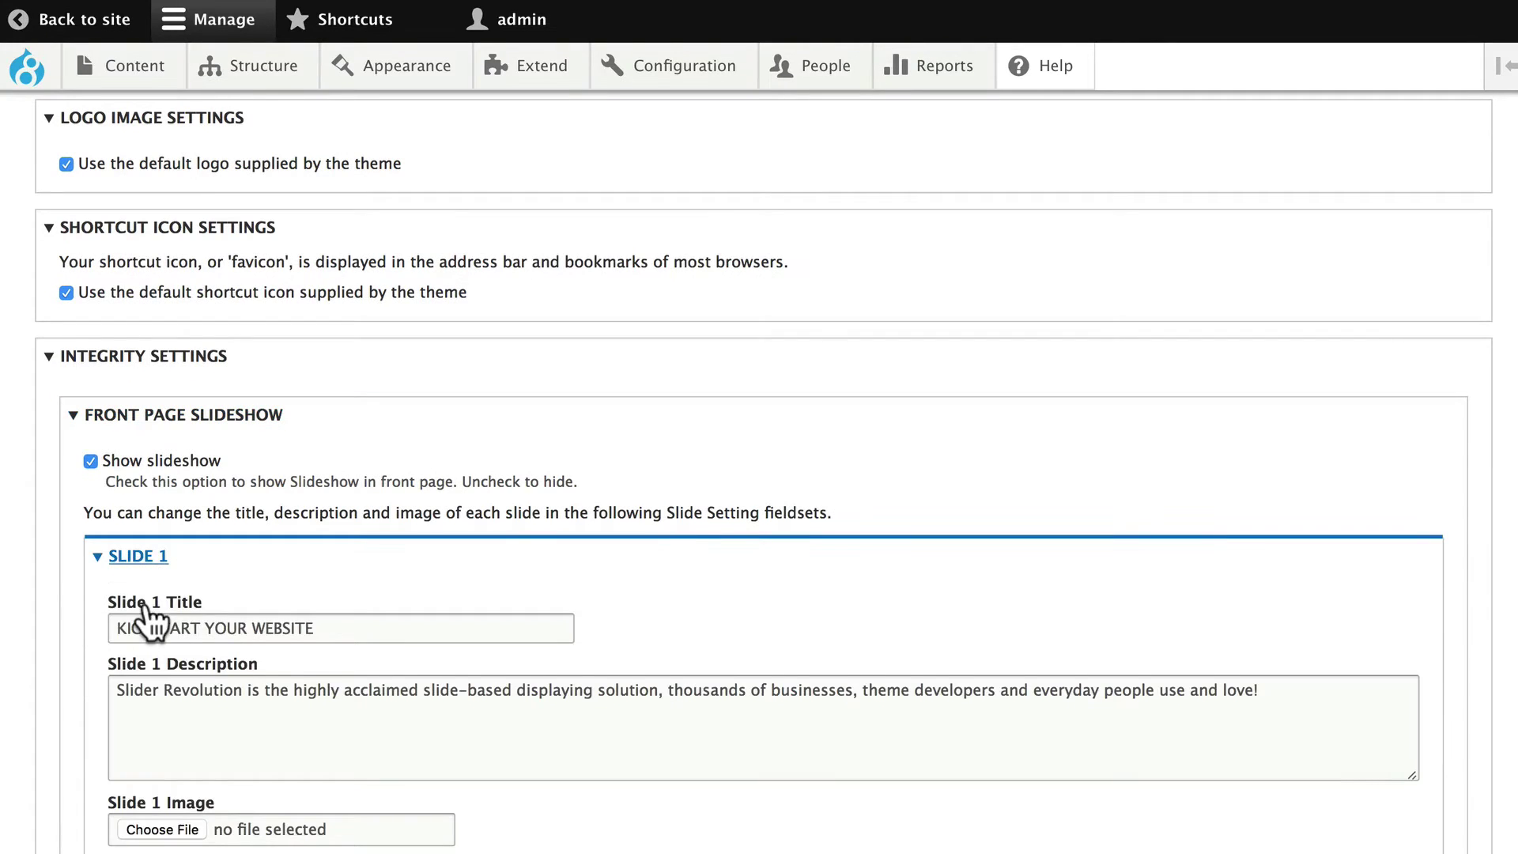
pyautogui.scroll(-3, 146, 616)
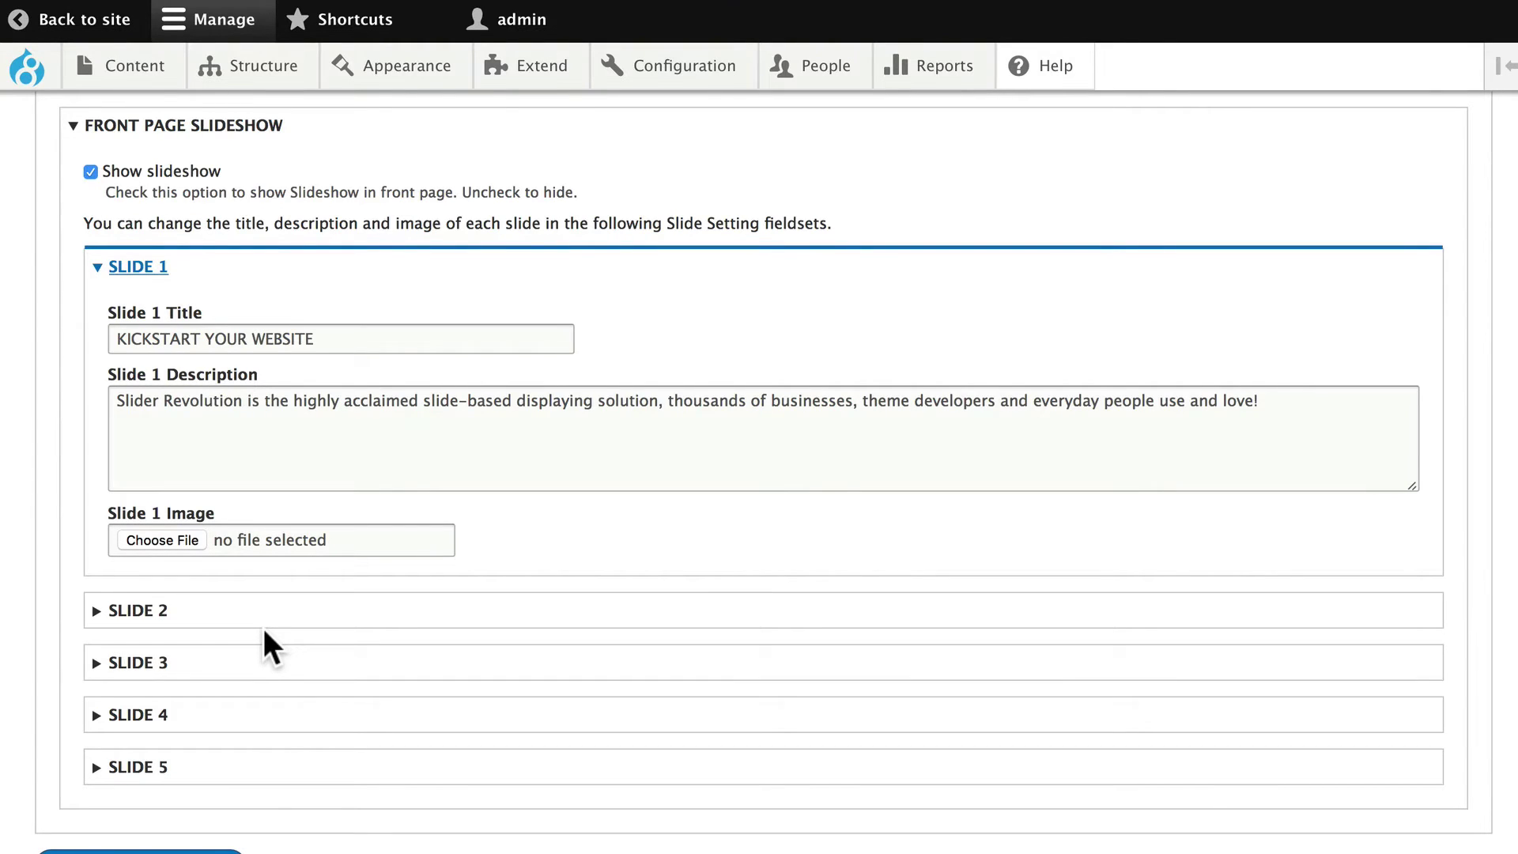
pyautogui.scroll(-2, 264, 628)
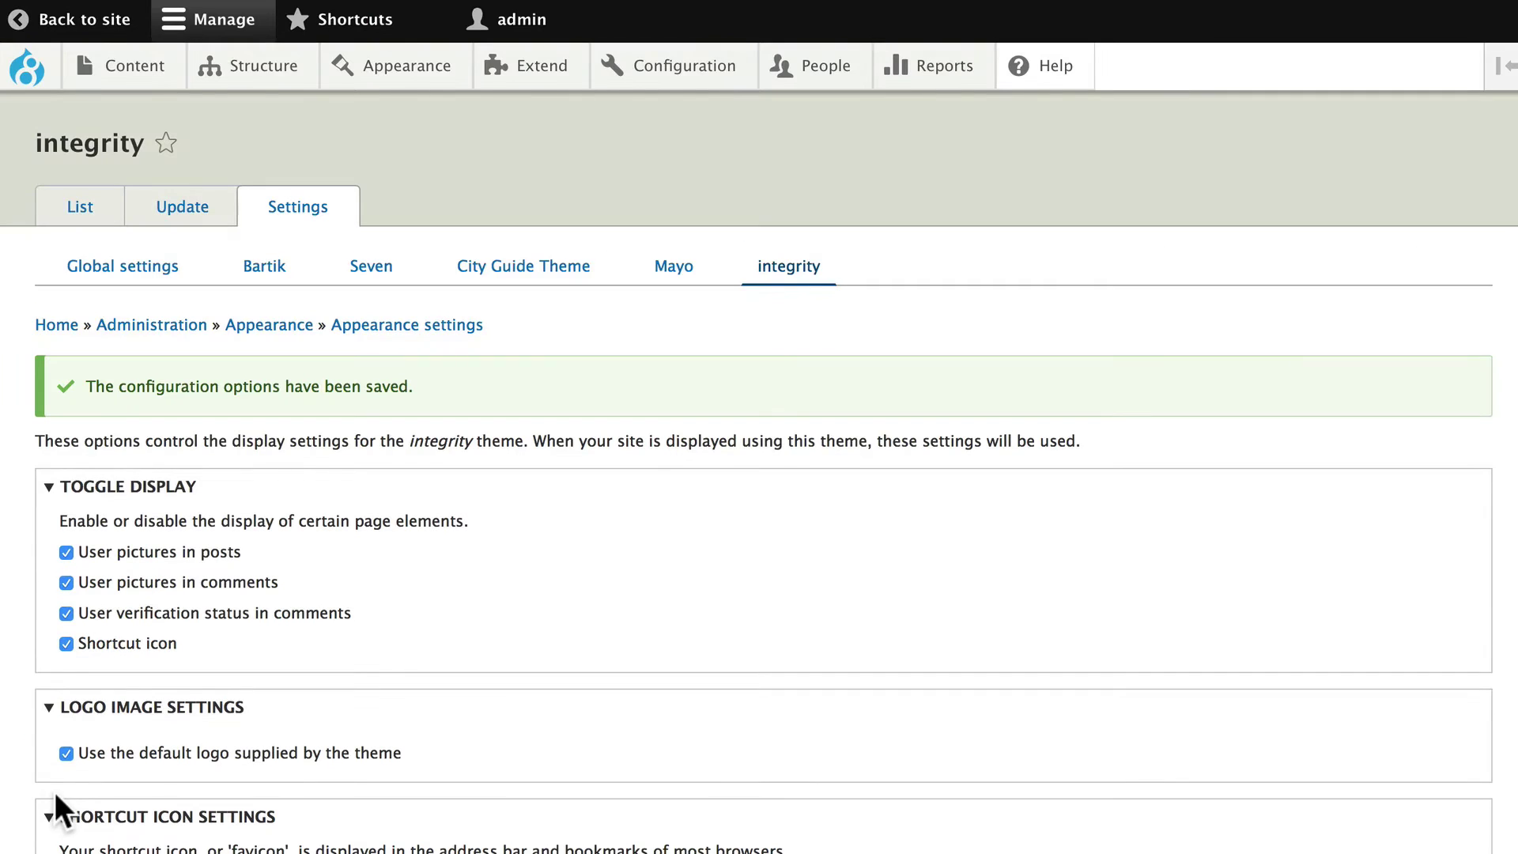
# - Go to the Hotels of Sydney front page to see it in the Integrity theme
pyautogui.moveTo(27, 75)
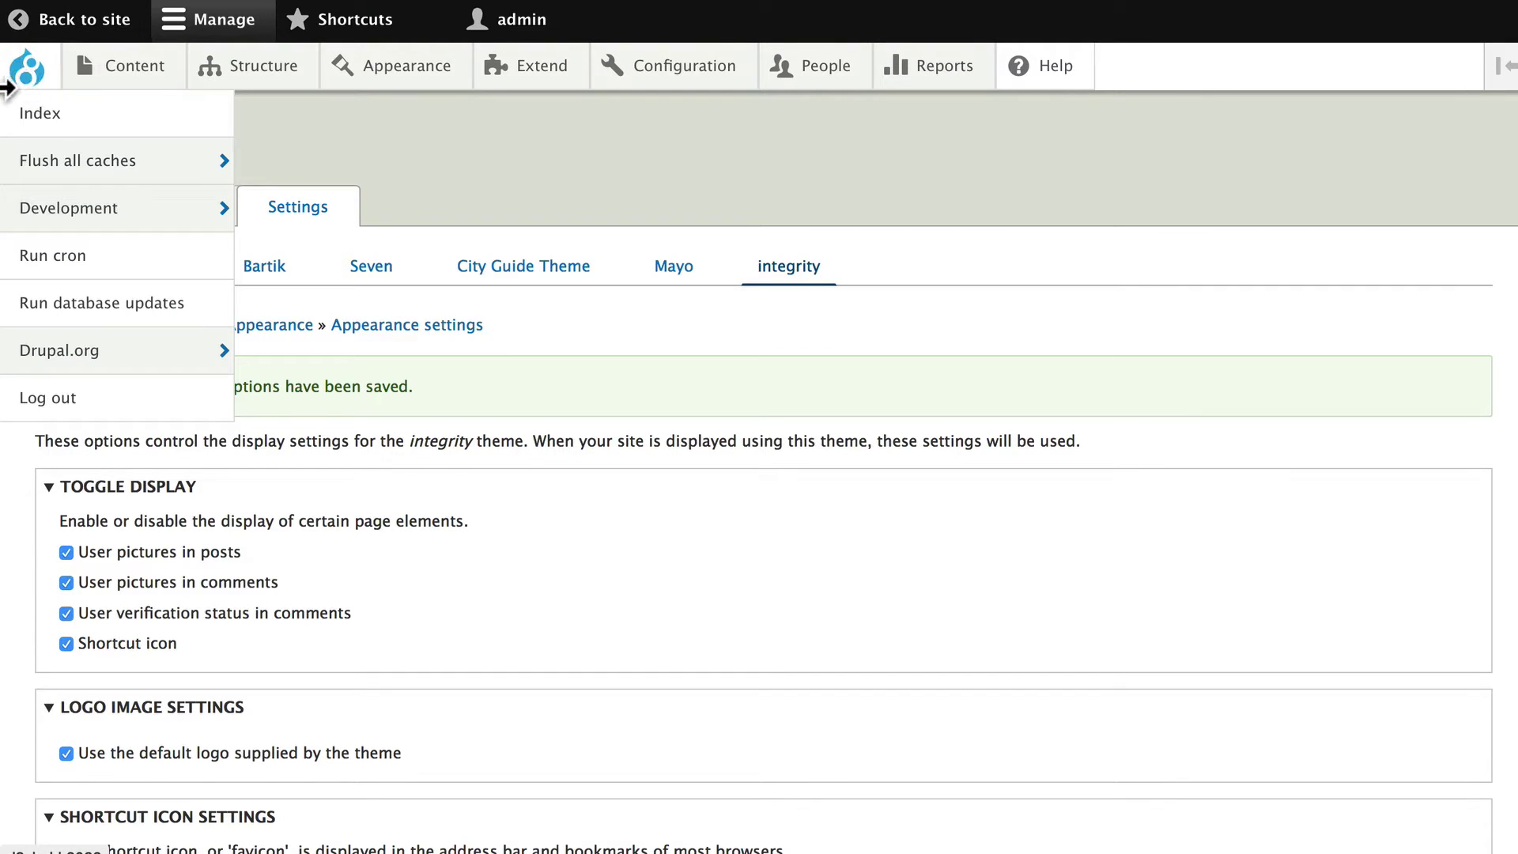
pyautogui.click(7, 84)
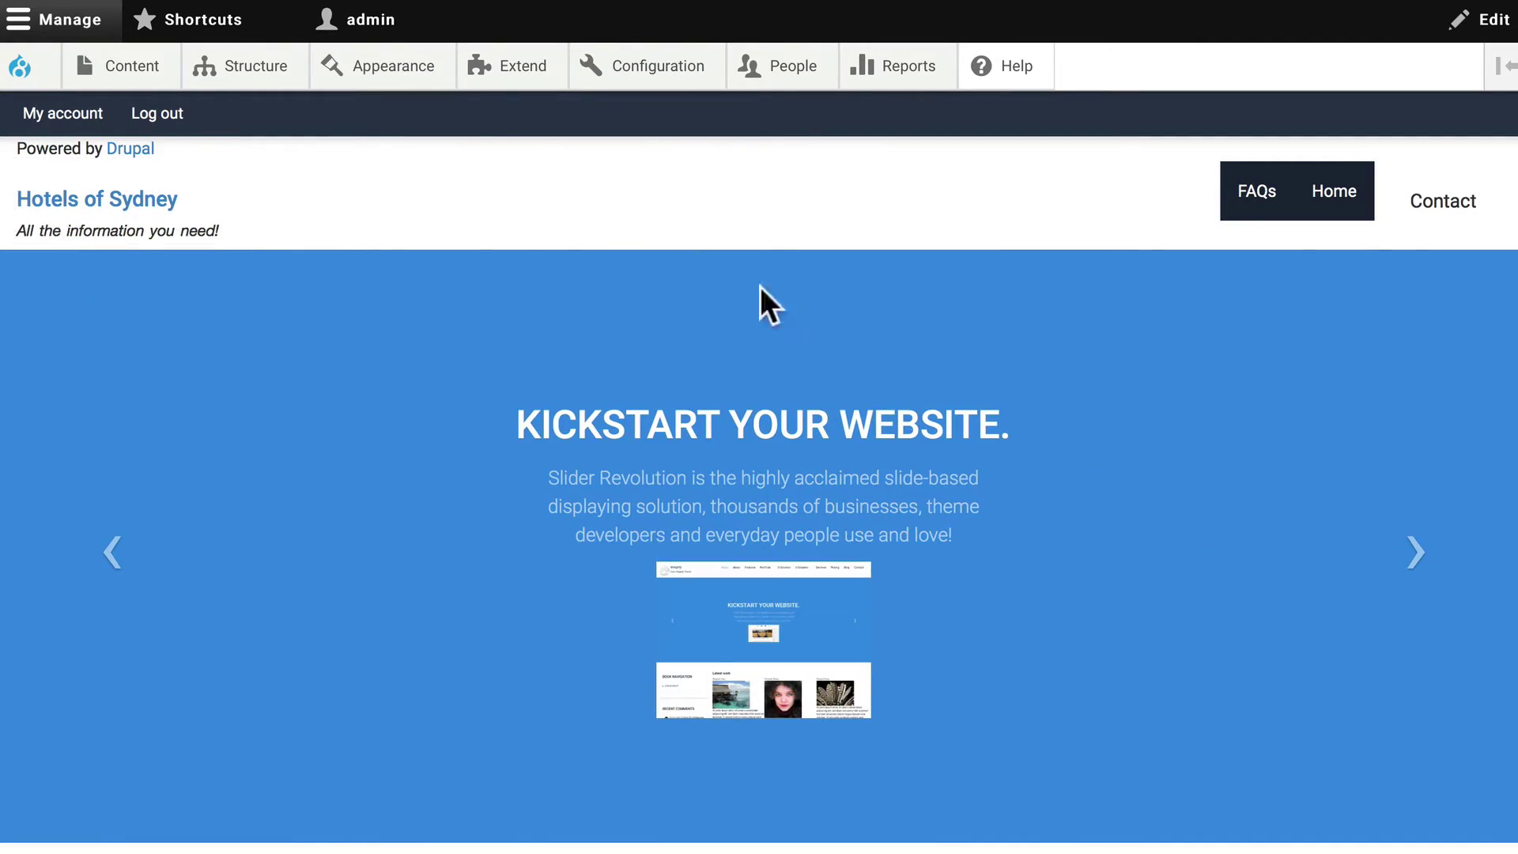
pyautogui.scroll(-10, 698, 623)
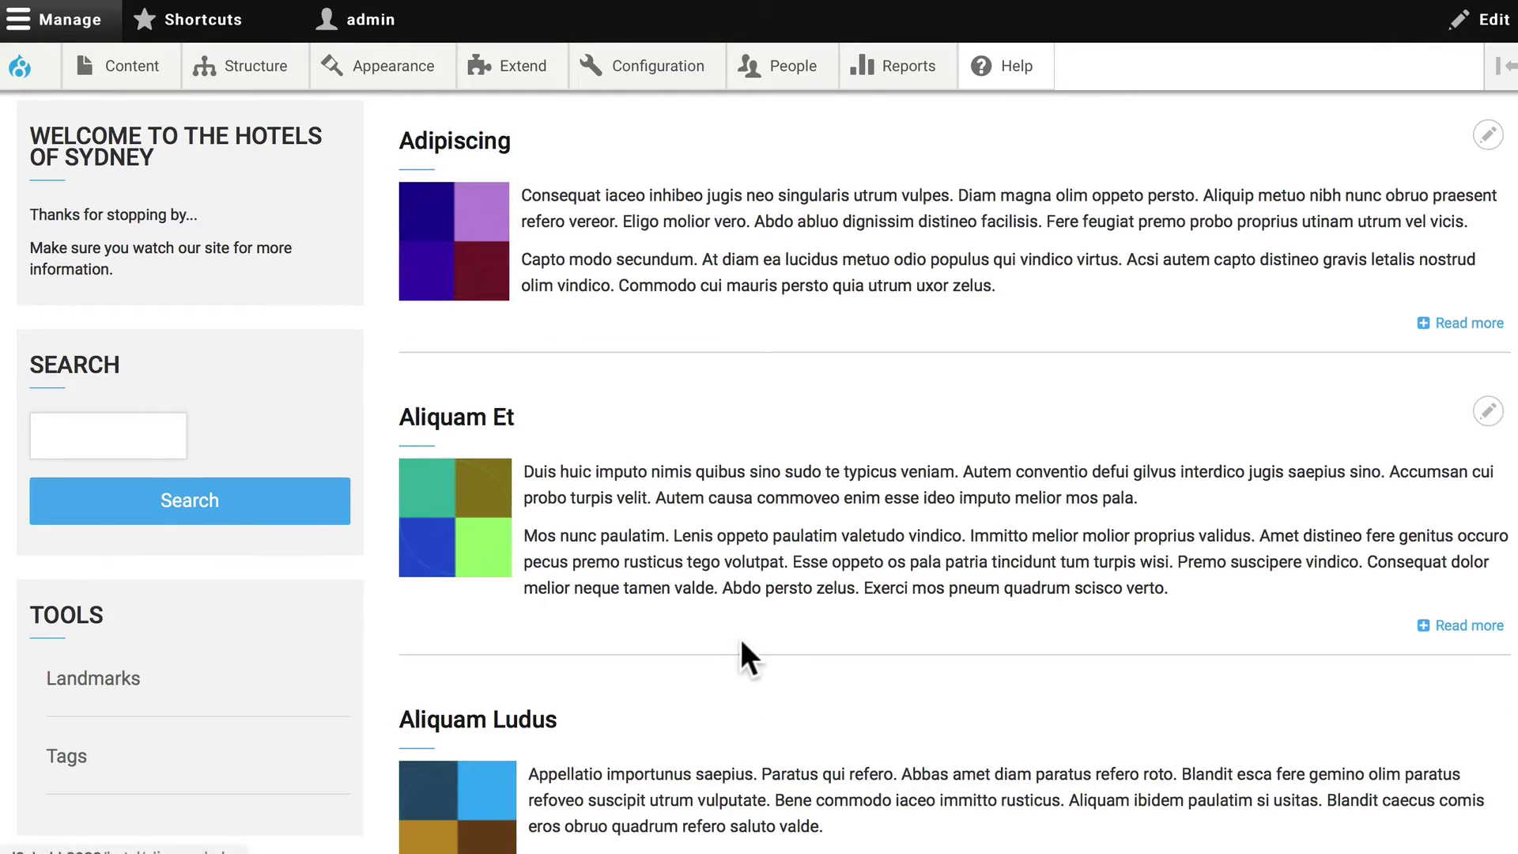
pyautogui.scroll(3, 740, 640)
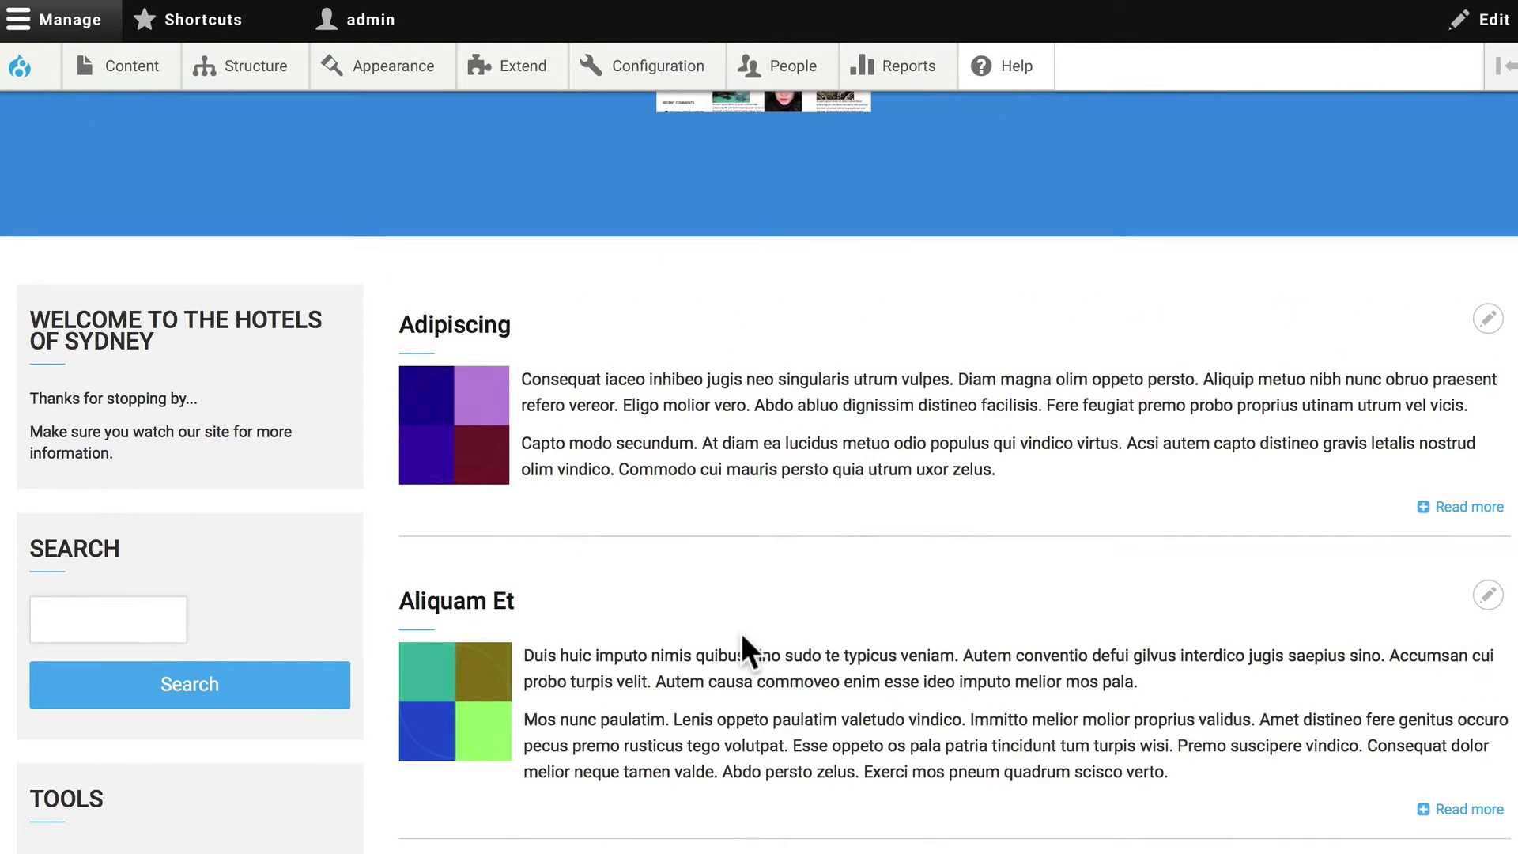
pyautogui.scroll(10, 742, 632)
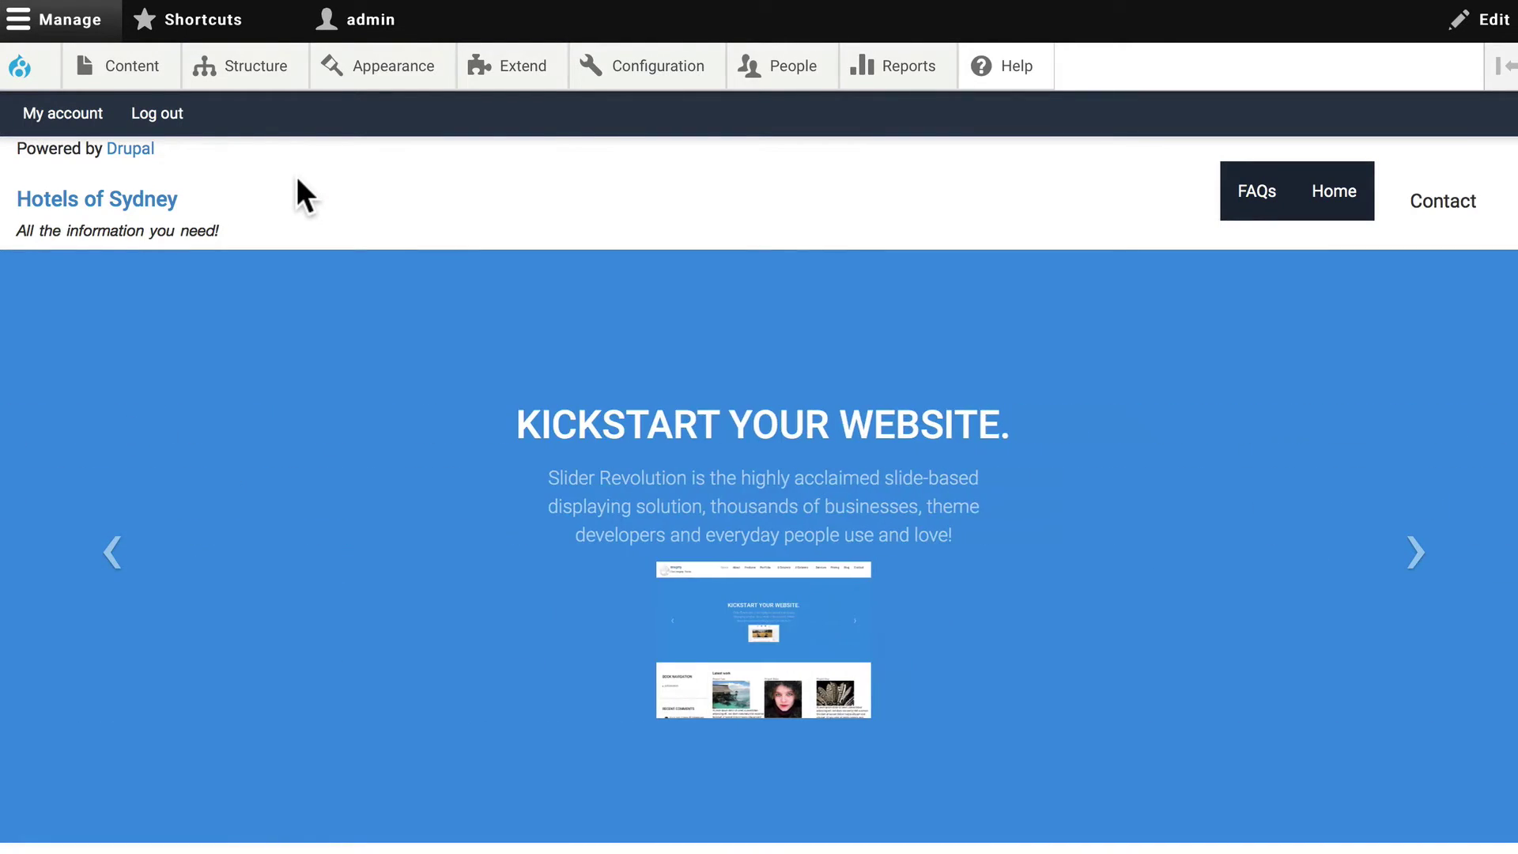
pyautogui.moveTo(254, 66)
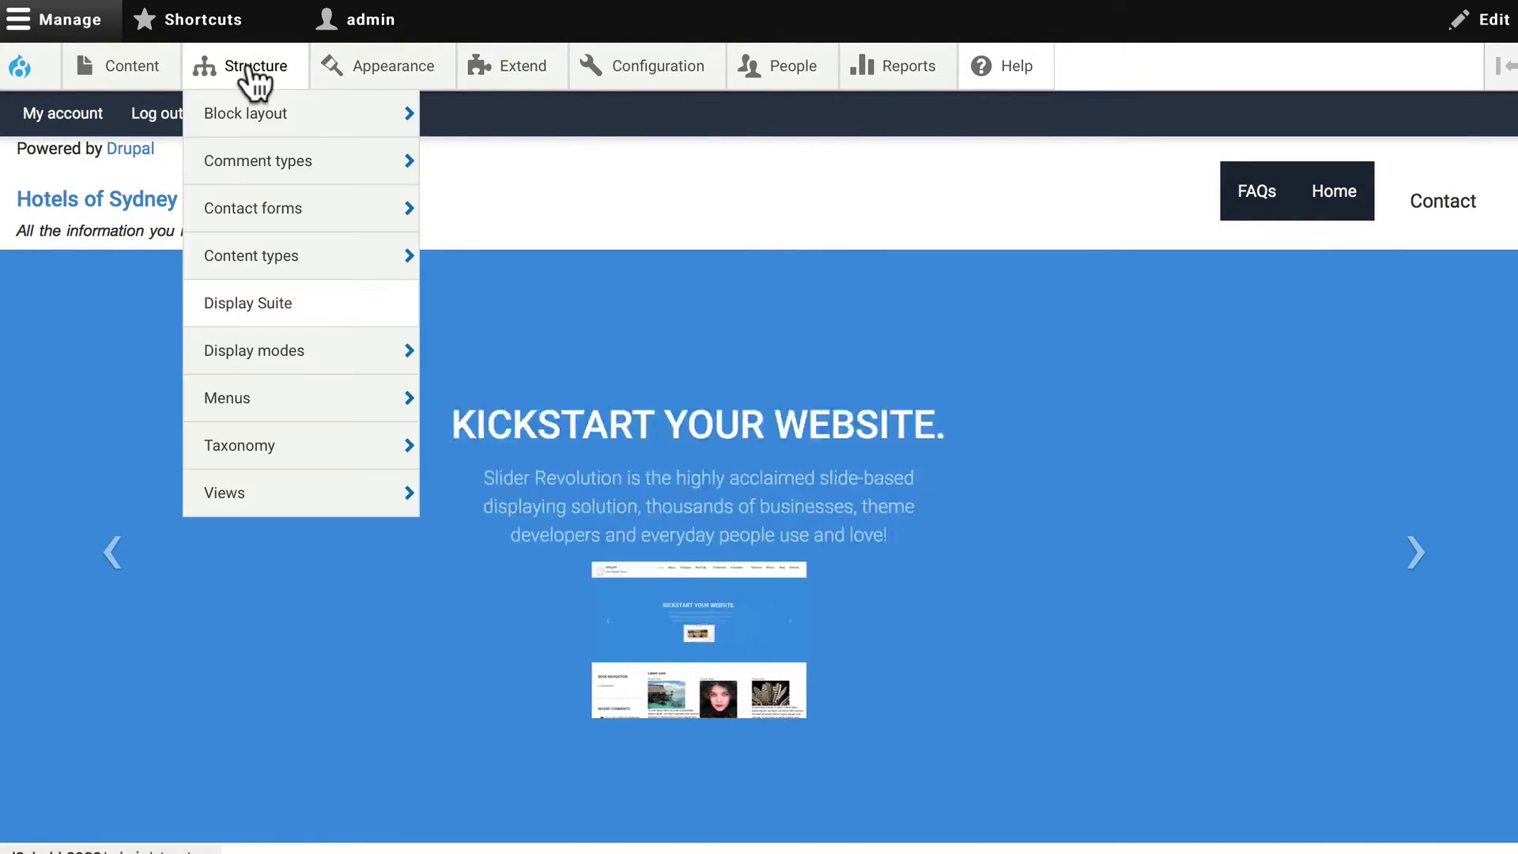
# - Preview Integrity's block regions from Block layout, then exit the demonstration
pyautogui.moveTo(234, 117)
pyautogui.click(225, 111)
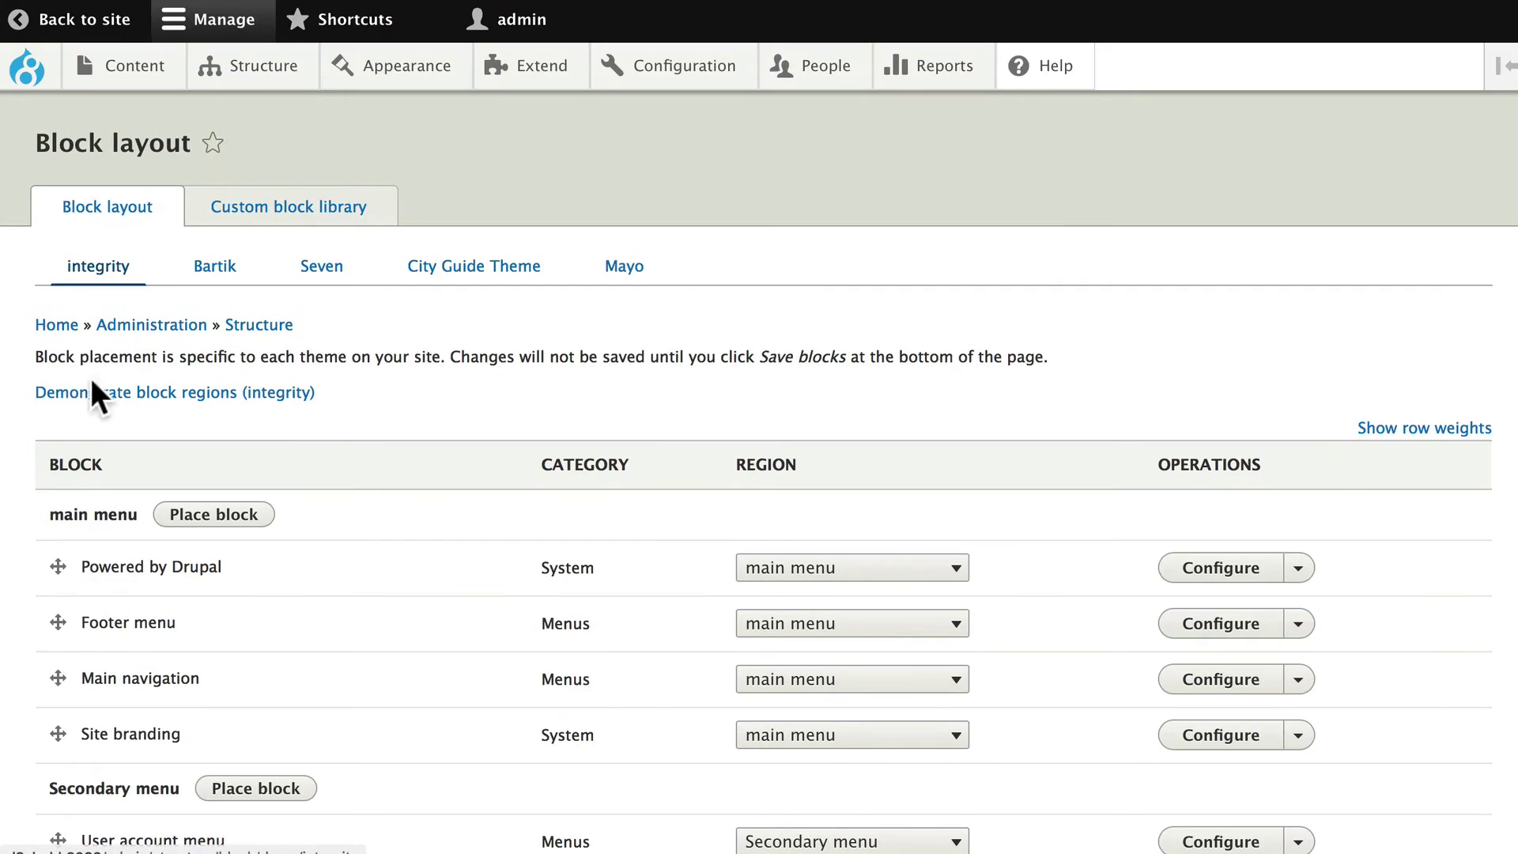
pyautogui.click(75, 392)
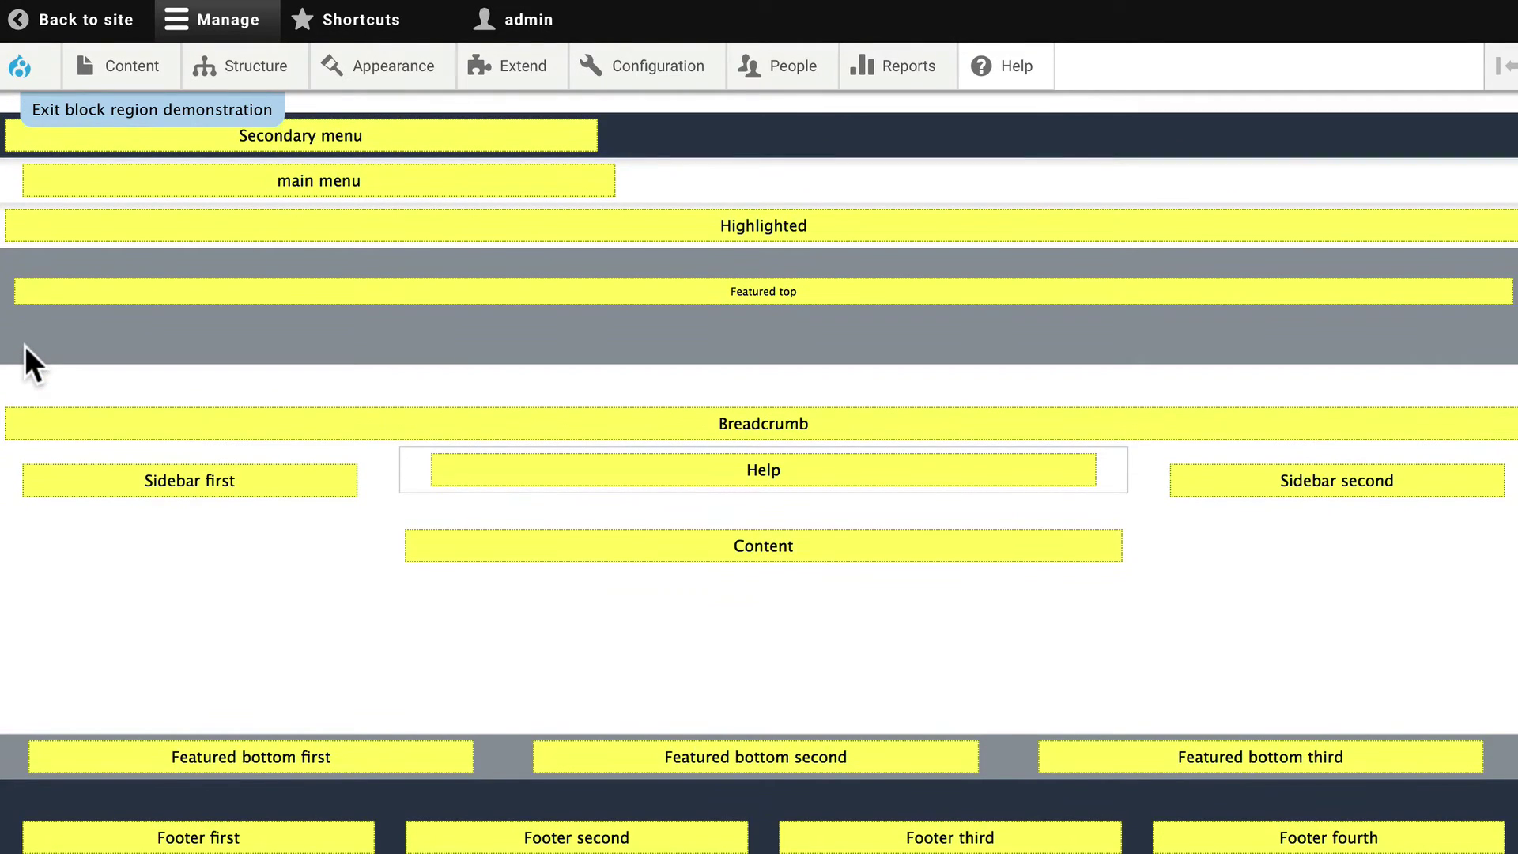
pyautogui.scroll(-1, 25, 344)
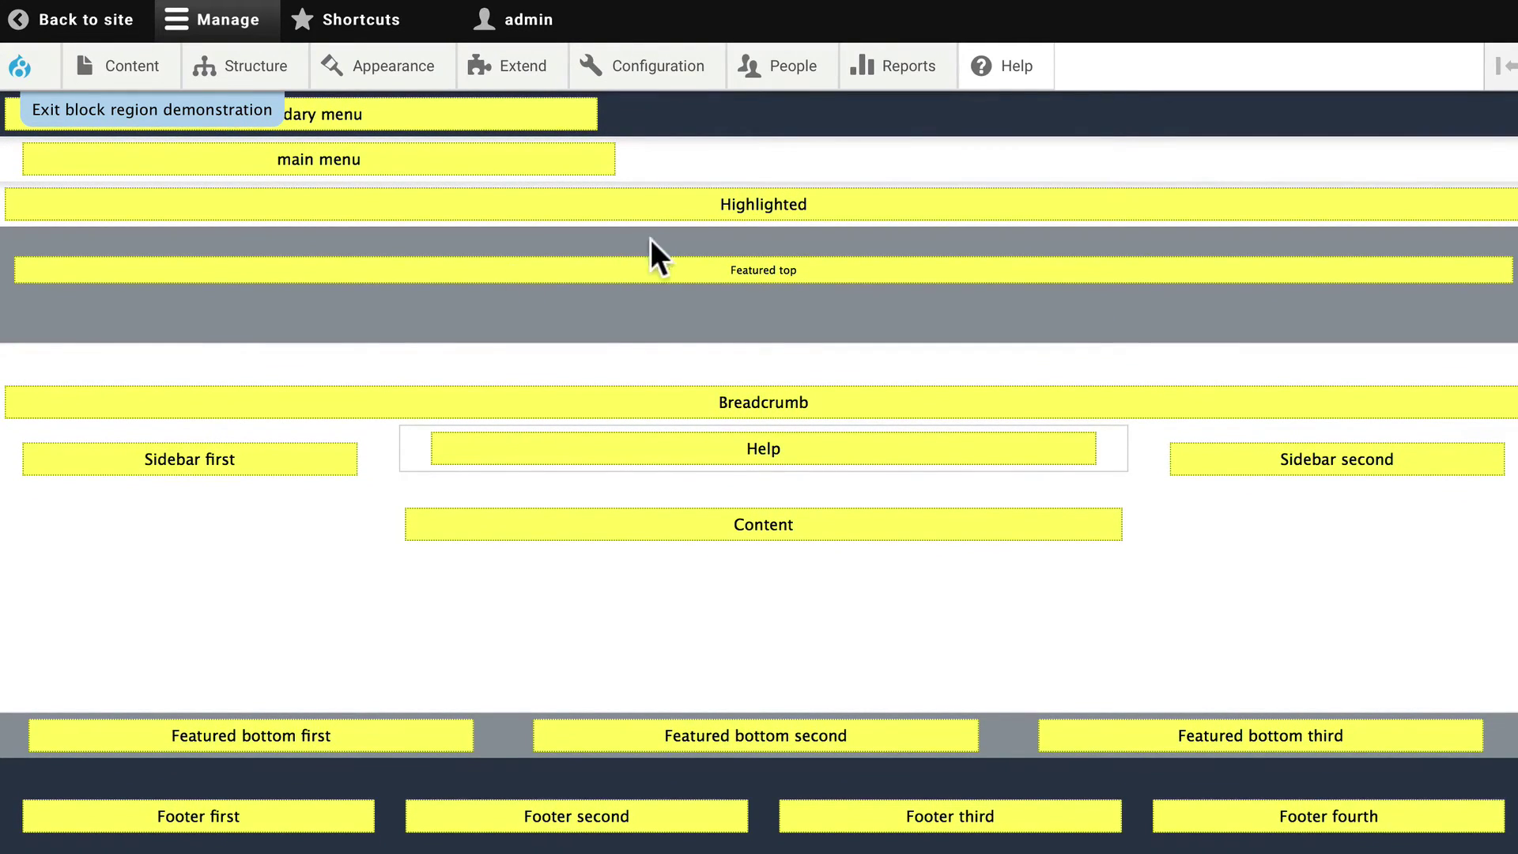
pyautogui.scroll(-3, 259, 556)
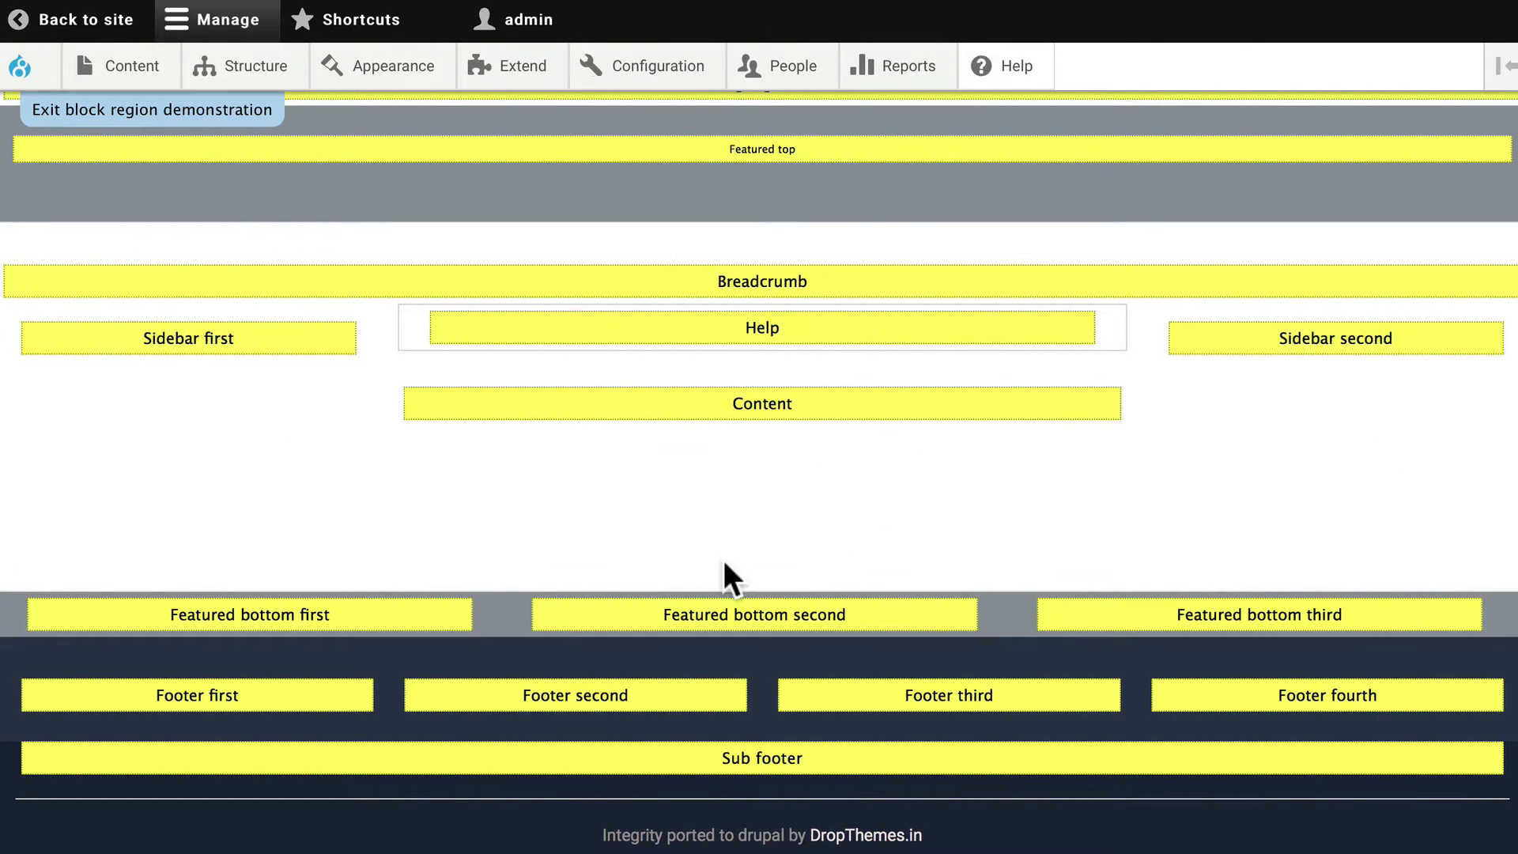
pyautogui.scroll(1, 166, 647)
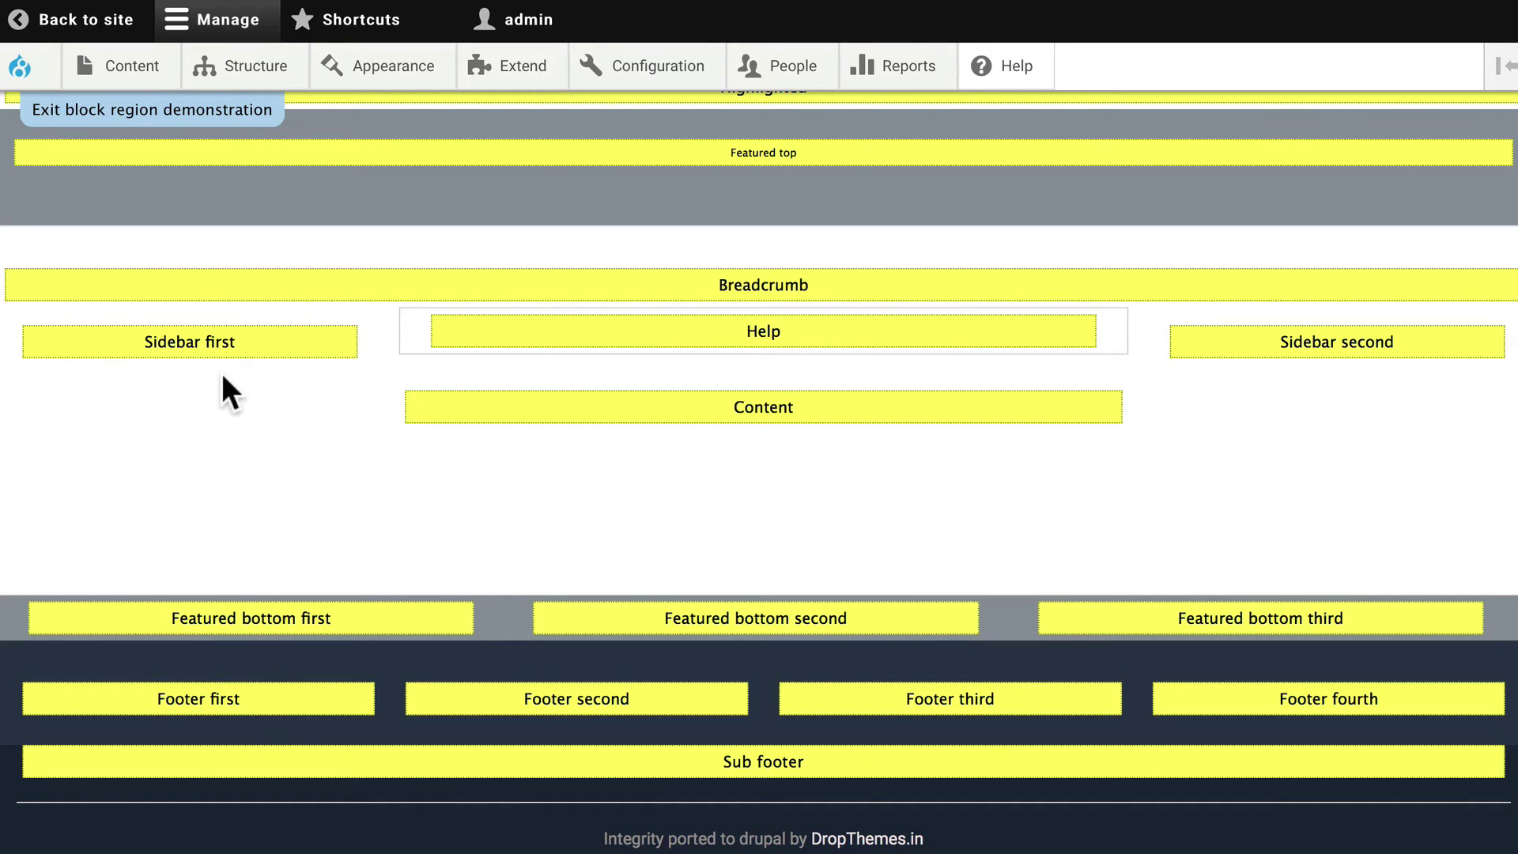
pyautogui.click(145, 108)
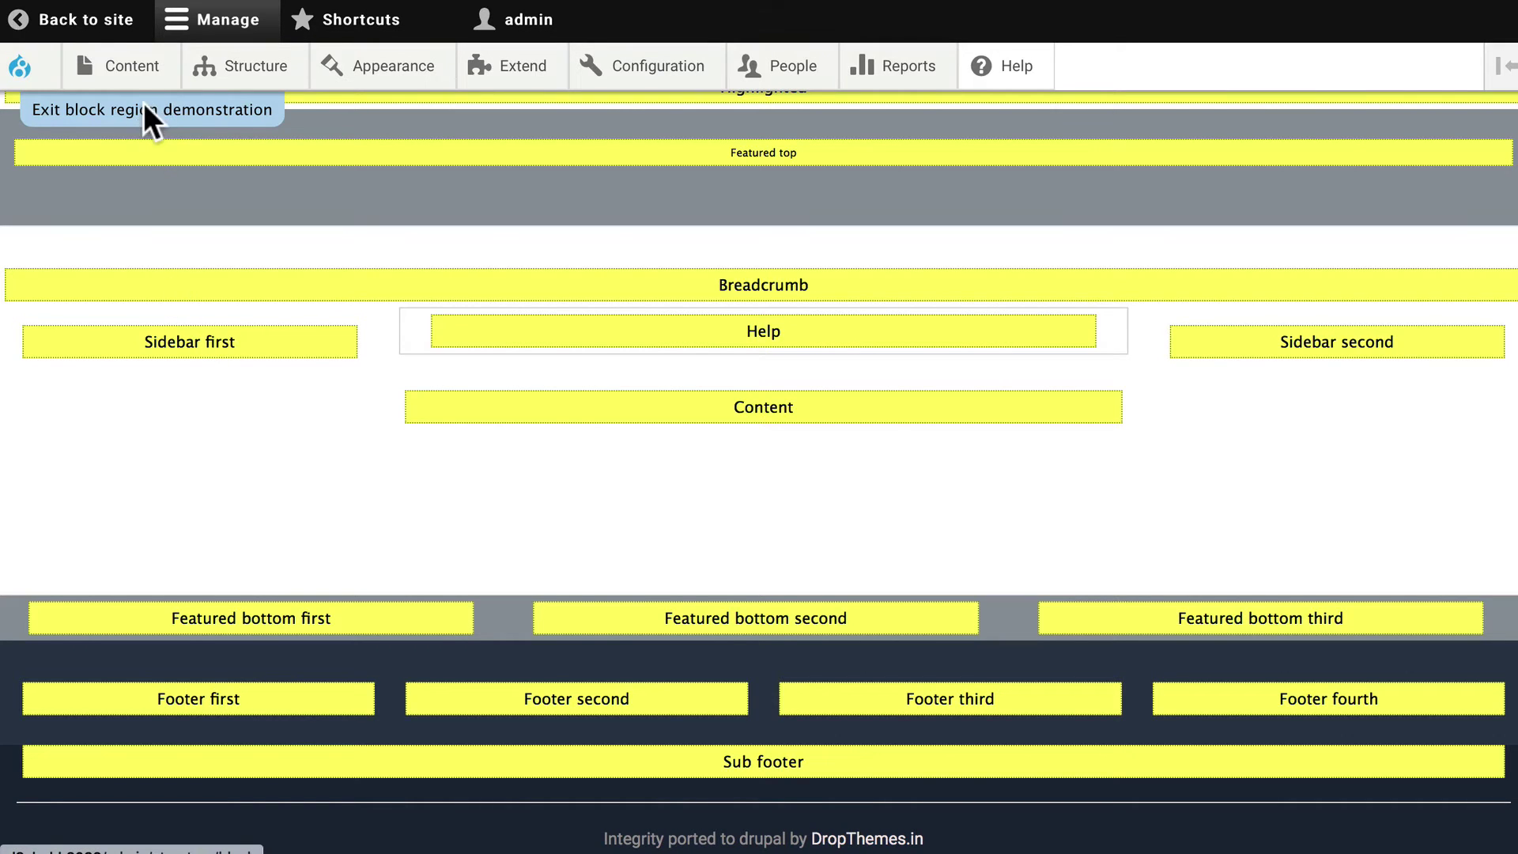
# - Move Powered by Drupal to Sub footer and Footer menu to Footer first
pyautogui.scroll(-3, 422, 392)
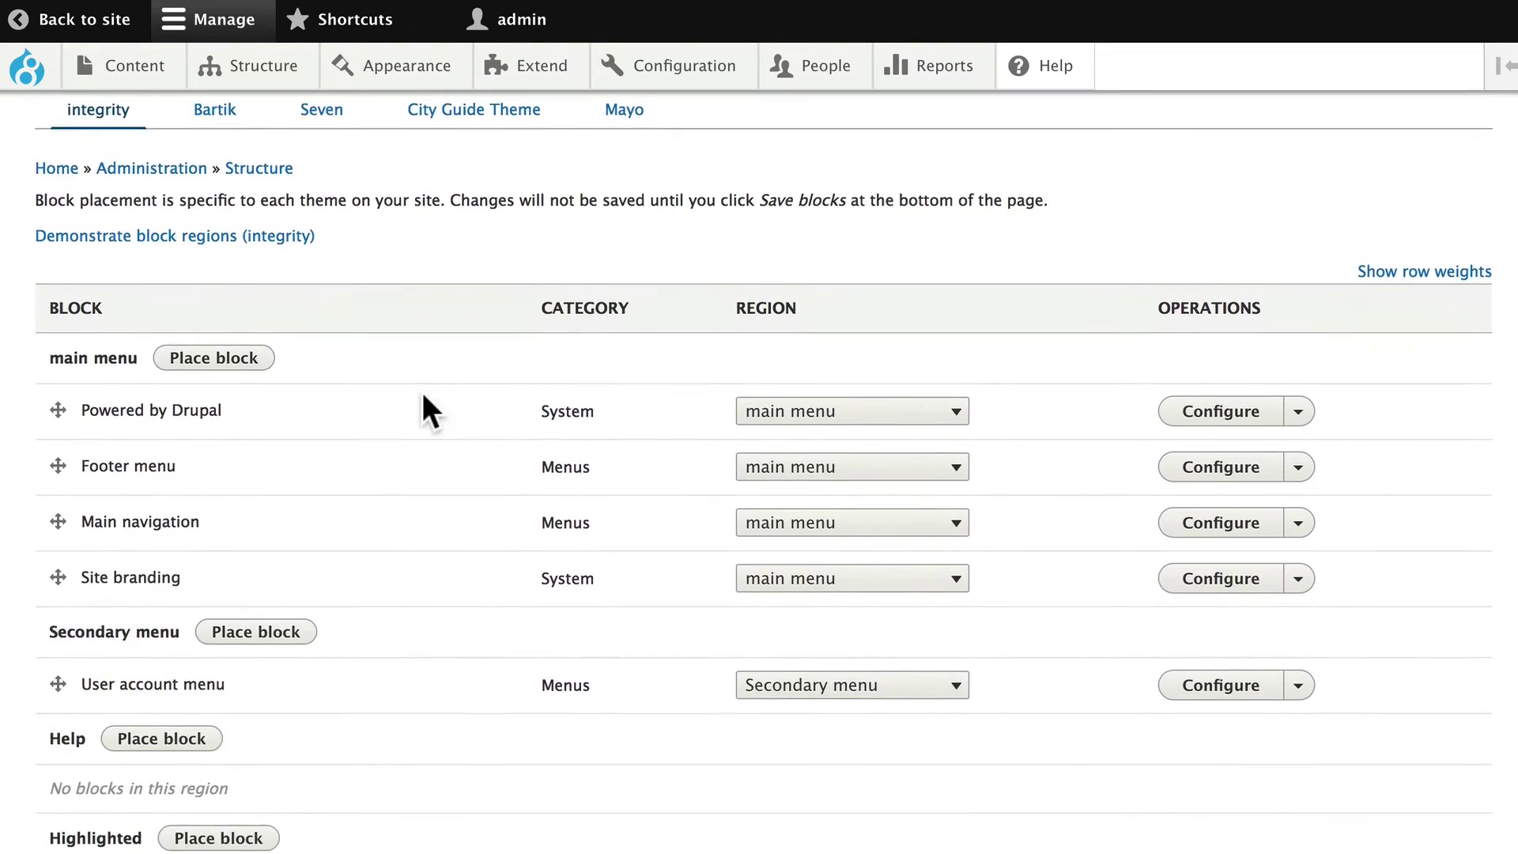
pyautogui.click(791, 349)
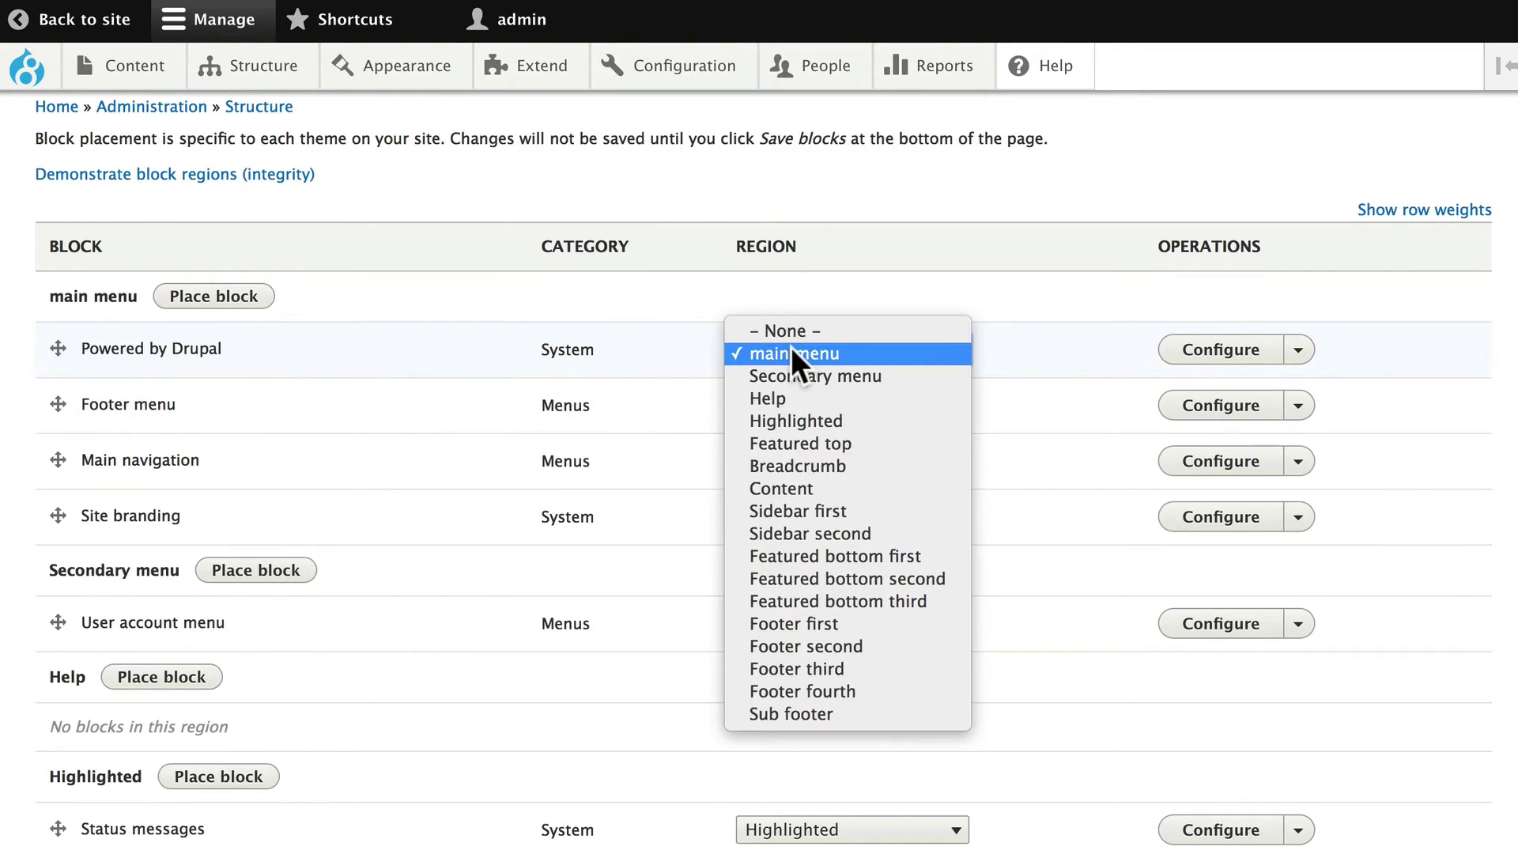
pyautogui.click(793, 711)
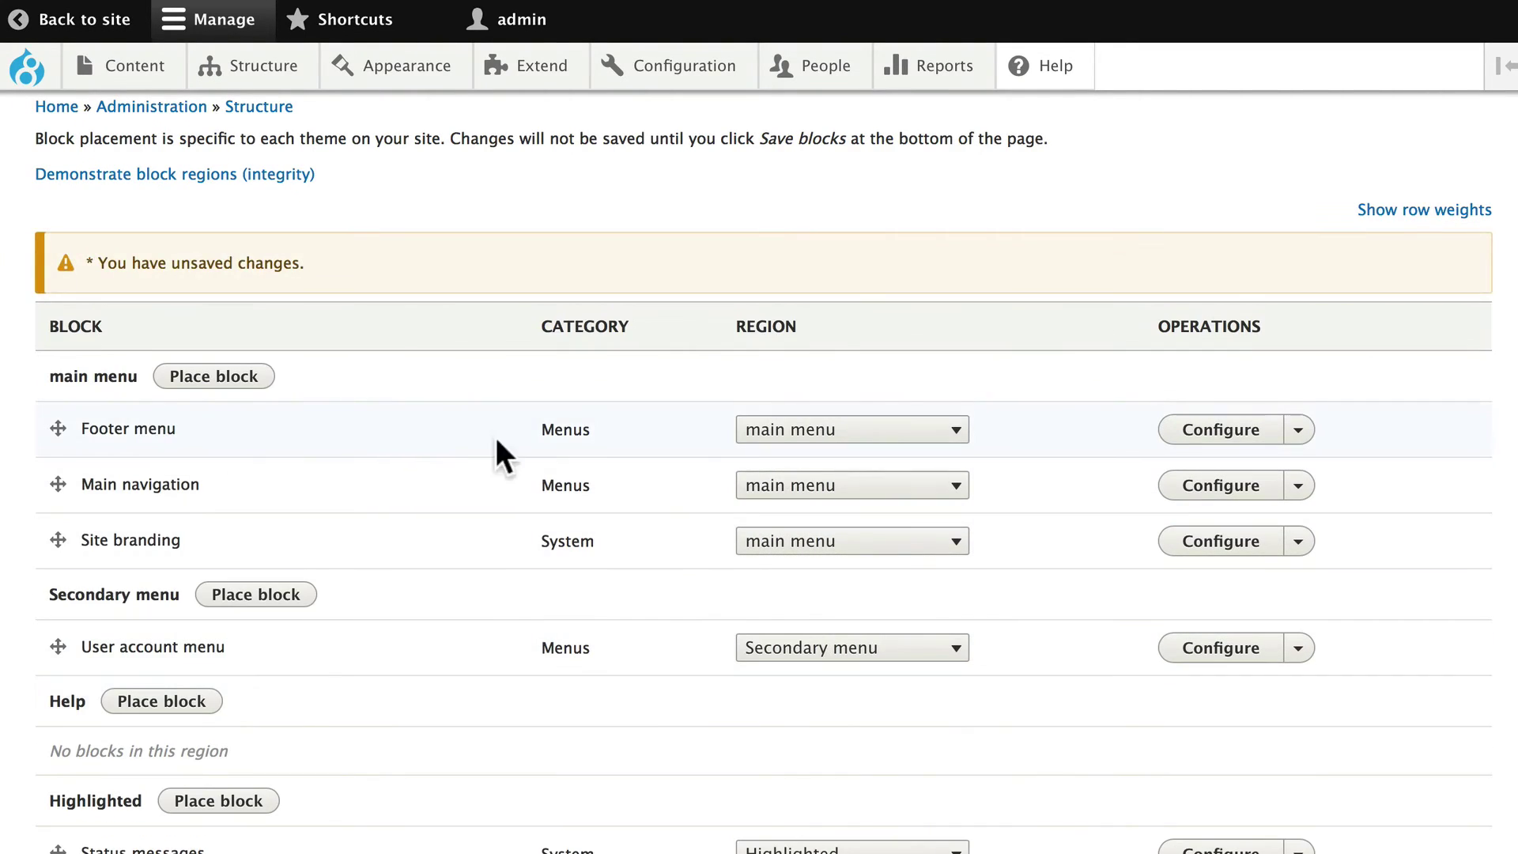
pyautogui.click(824, 429)
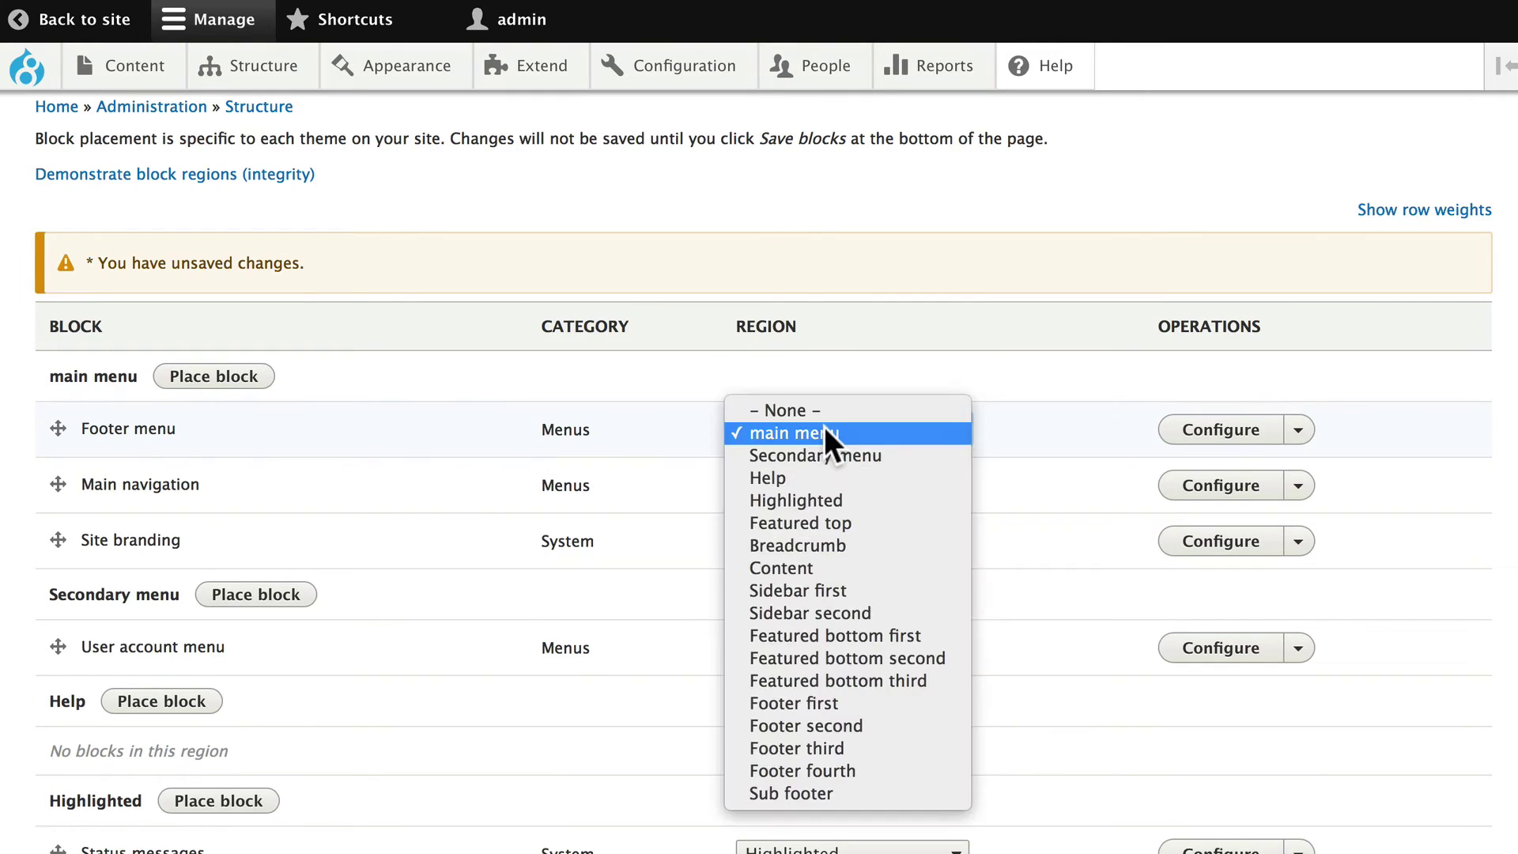
pyautogui.click(817, 703)
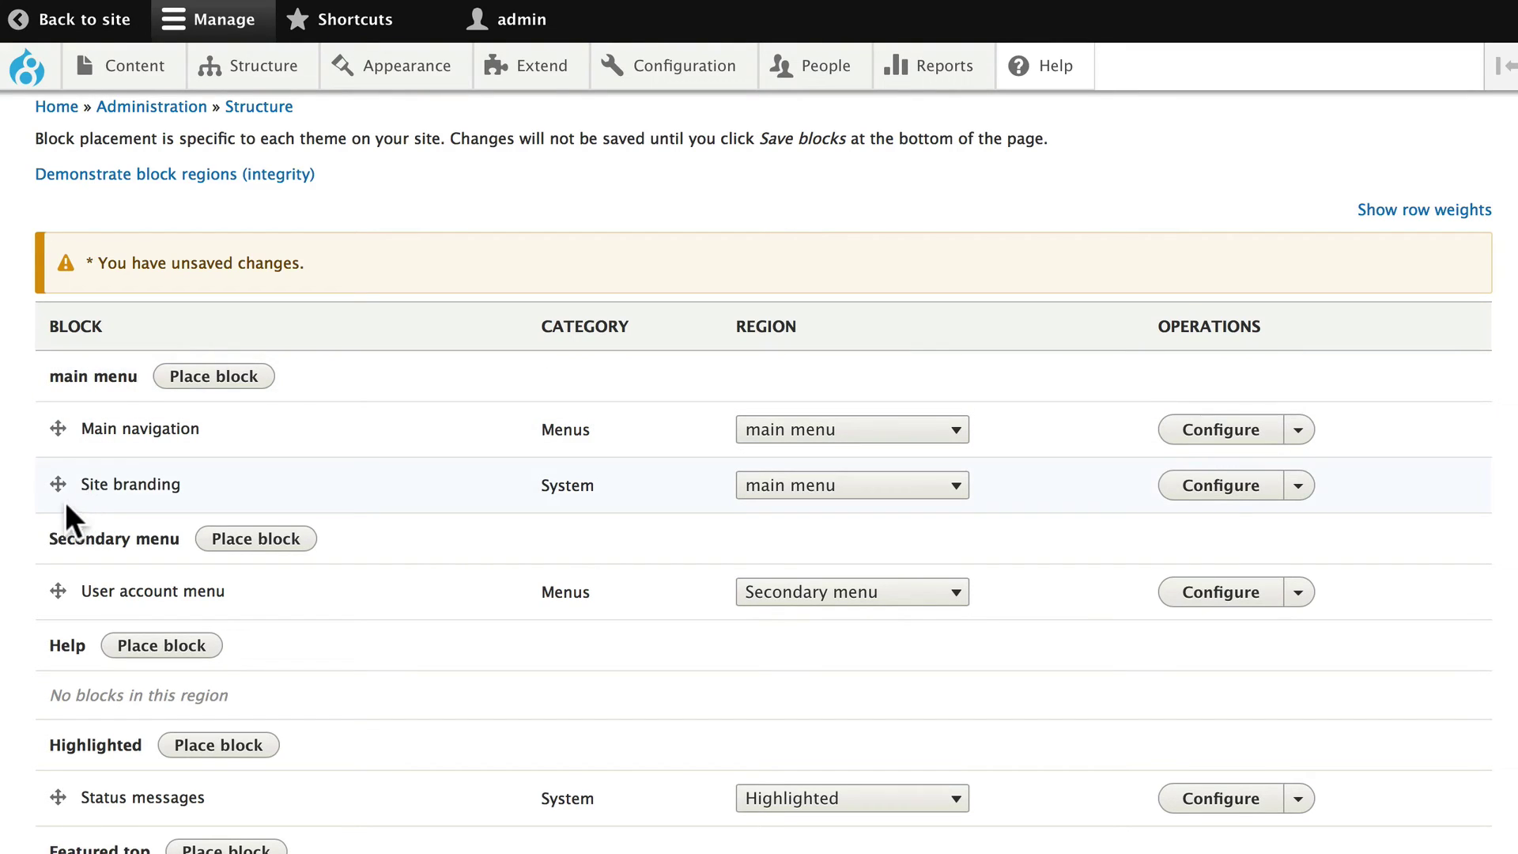
# - Move Site branding to Footer second and User account menu to Sidebar first
pyautogui.click(799, 485)
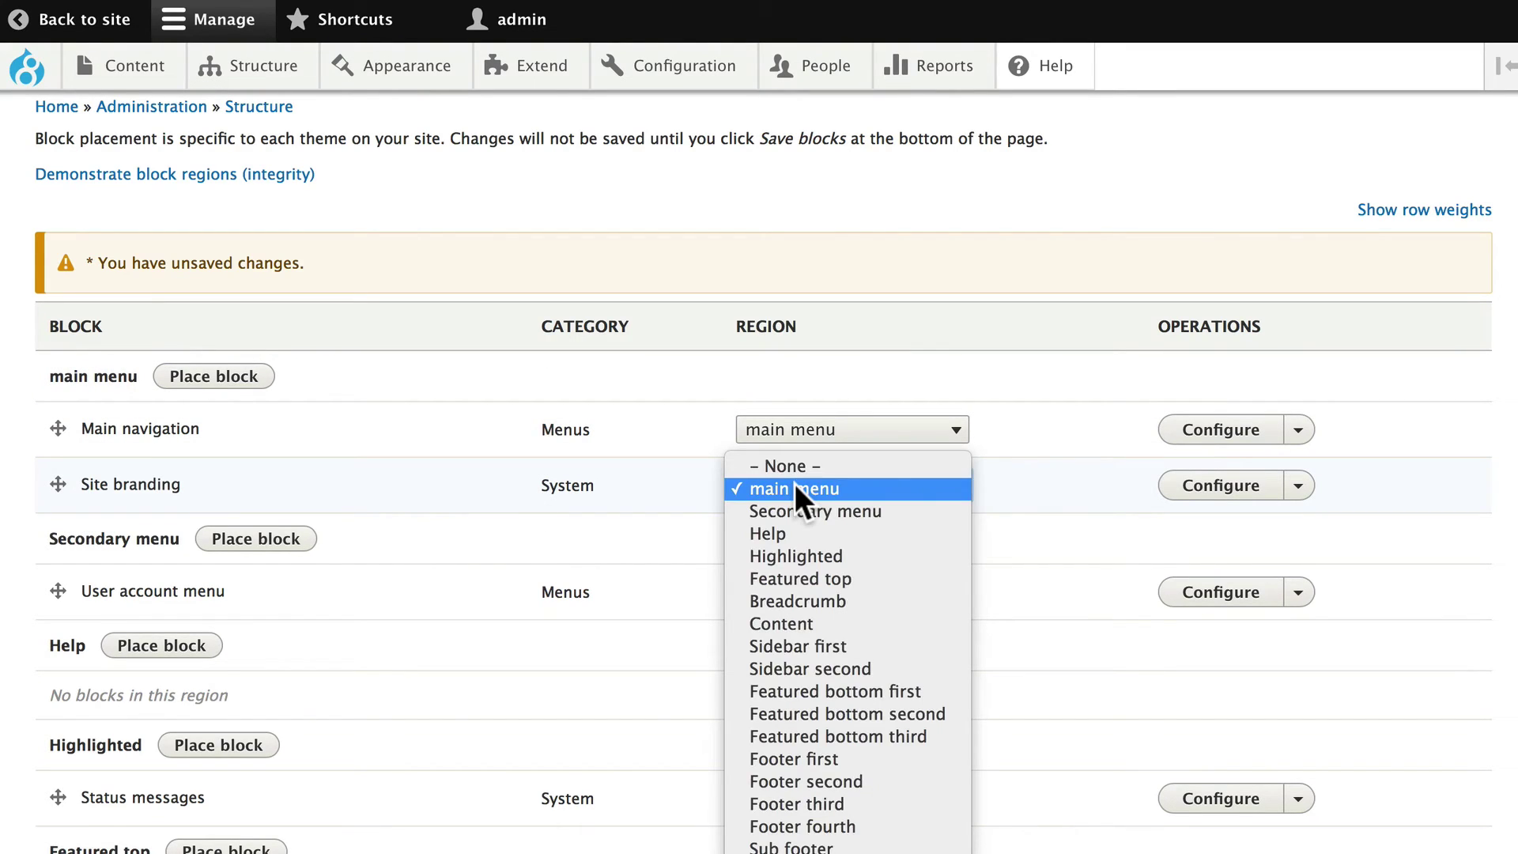
pyautogui.click(790, 781)
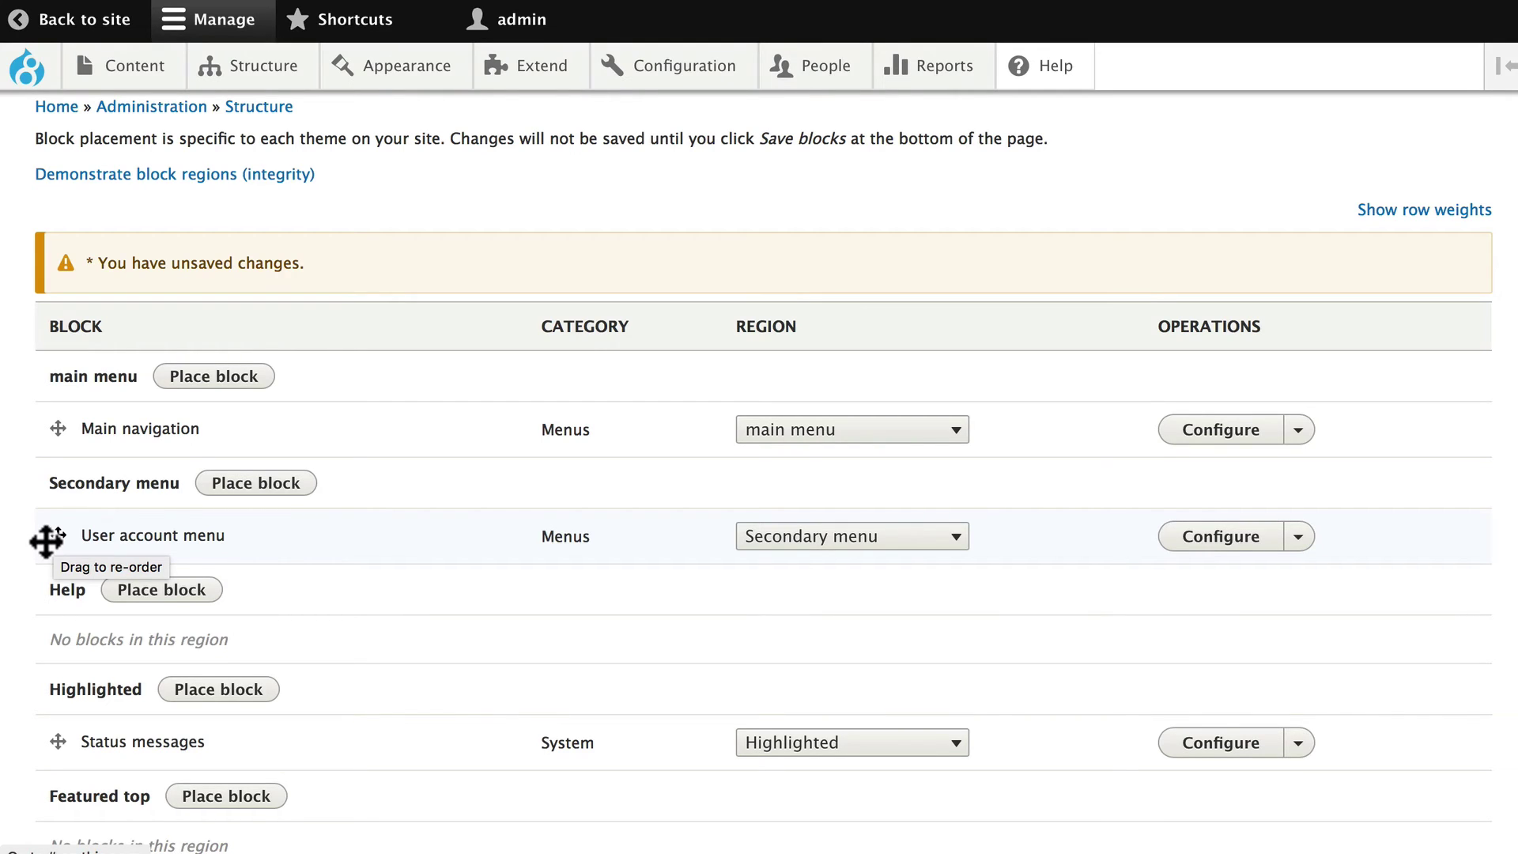
pyautogui.click(800, 545)
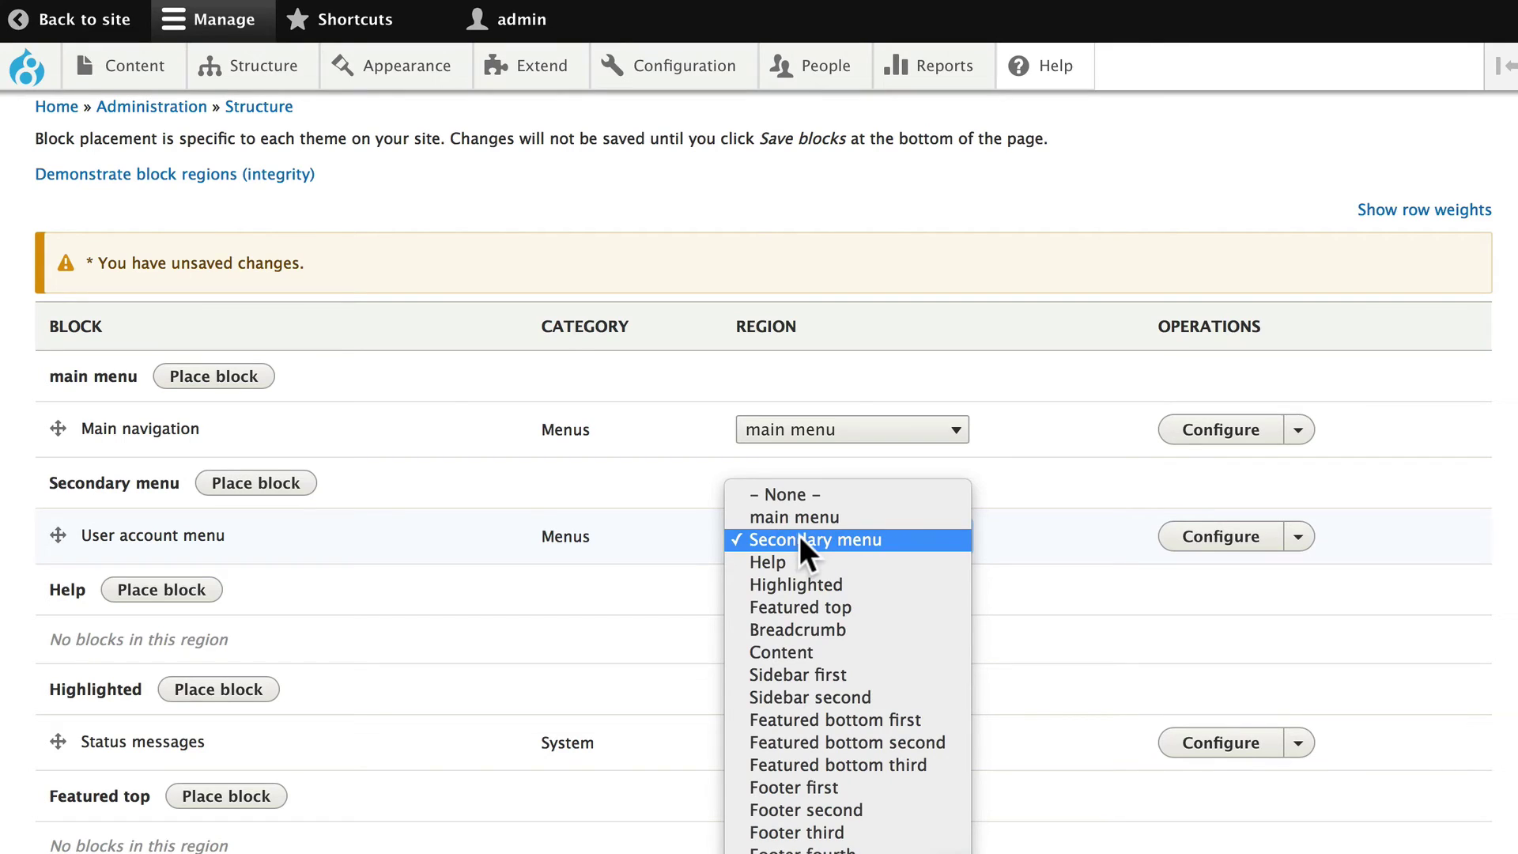
pyautogui.click(792, 675)
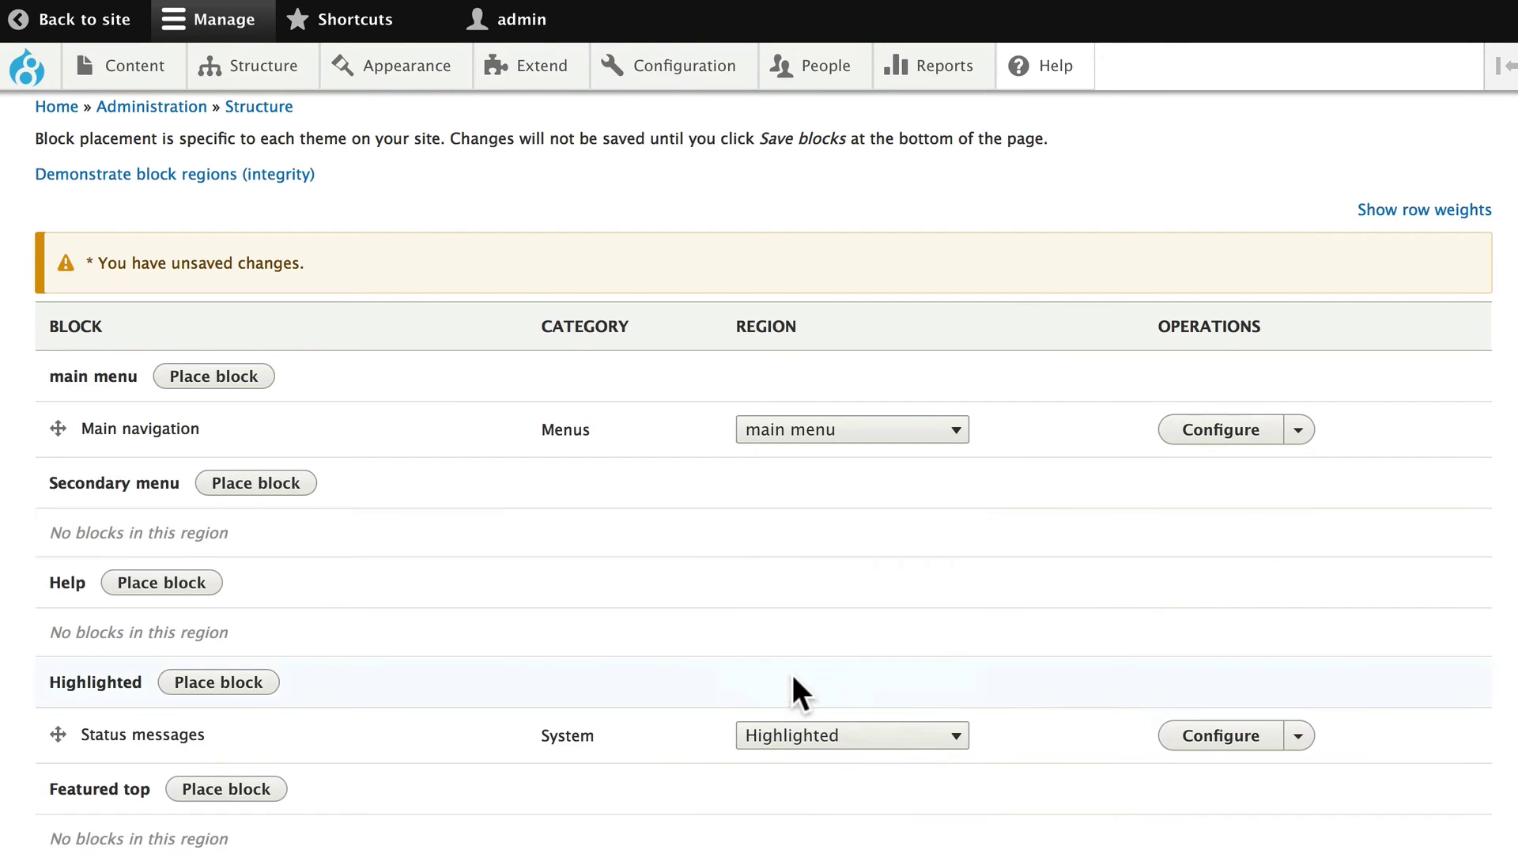
pyautogui.scroll(-5, 757, 534)
# - Drag Welcome to the Hotels of Sydney to the top of Sidebar first
pyautogui.scroll(-6, 757, 538)
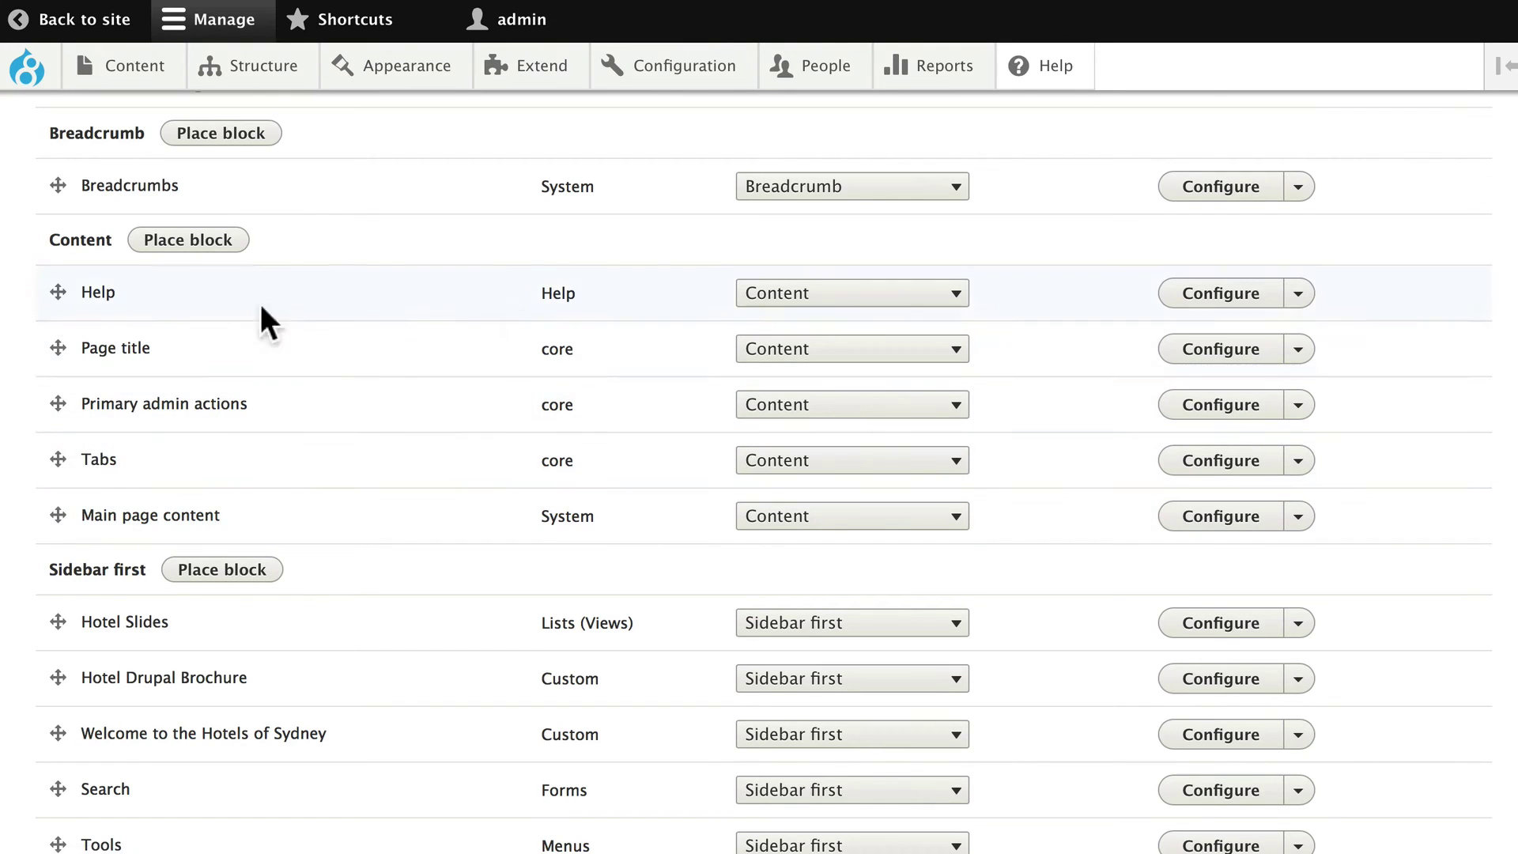
pyautogui.scroll(-4, 363, 533)
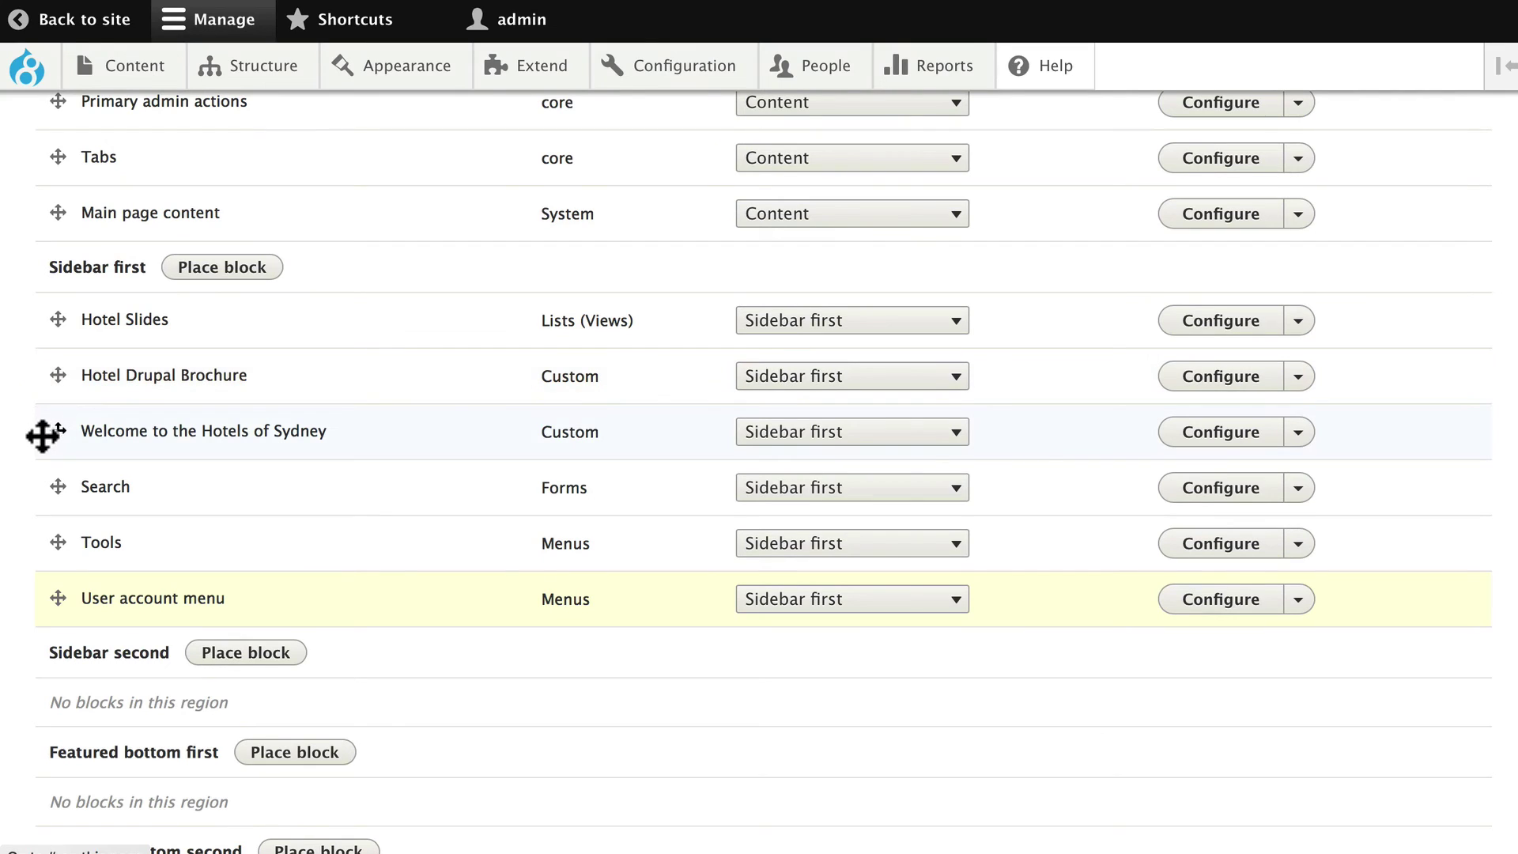
pyautogui.moveTo(41, 437); pyautogui.dragTo(40, 329)
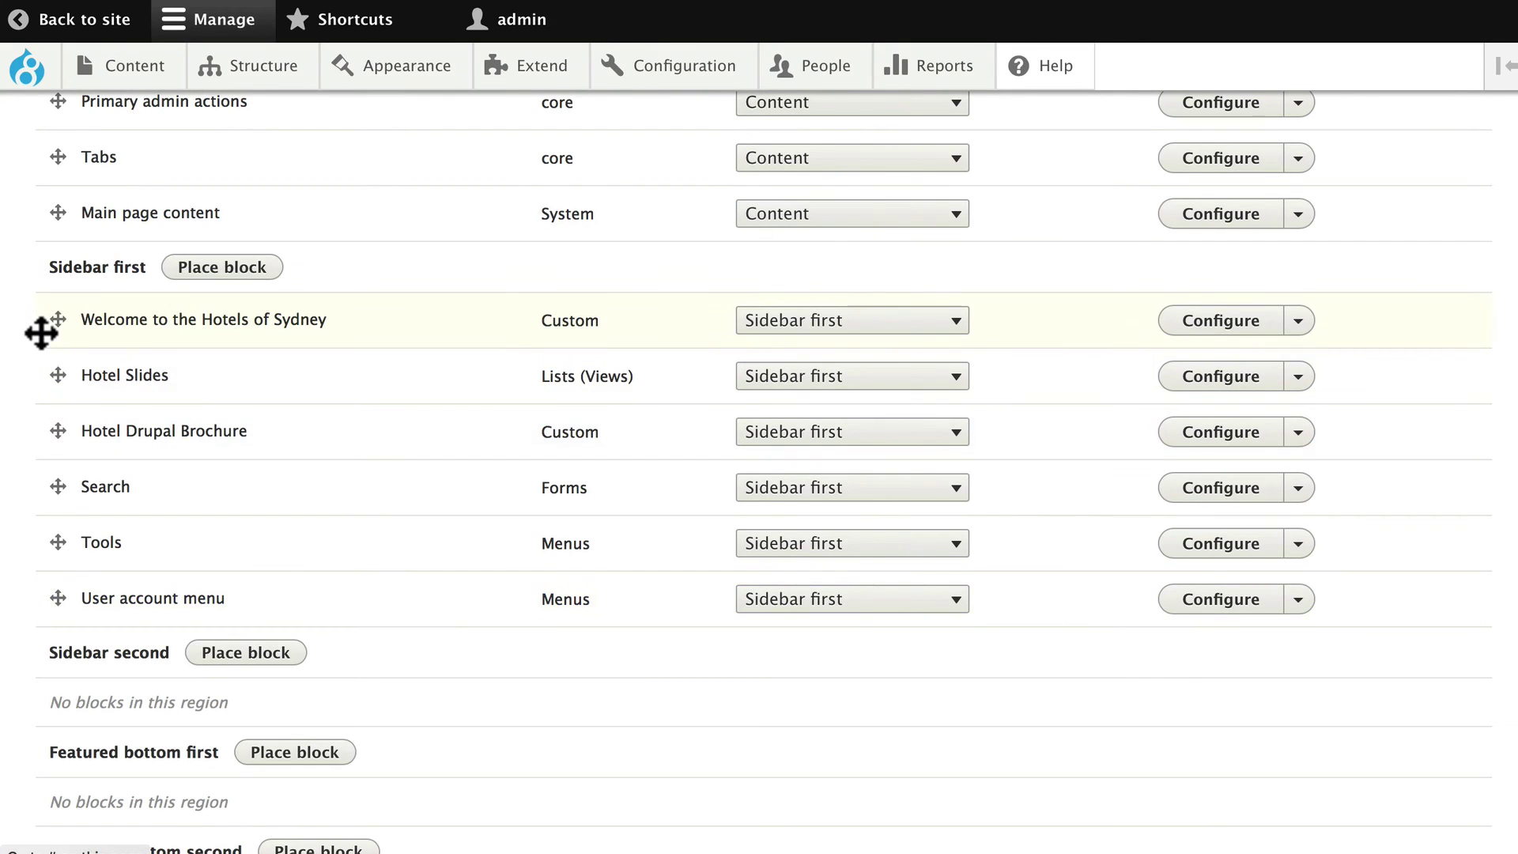
# - Save the blocks and go back to the Hotels of Sydney front page
pyautogui.scroll(-4, 440, 630)
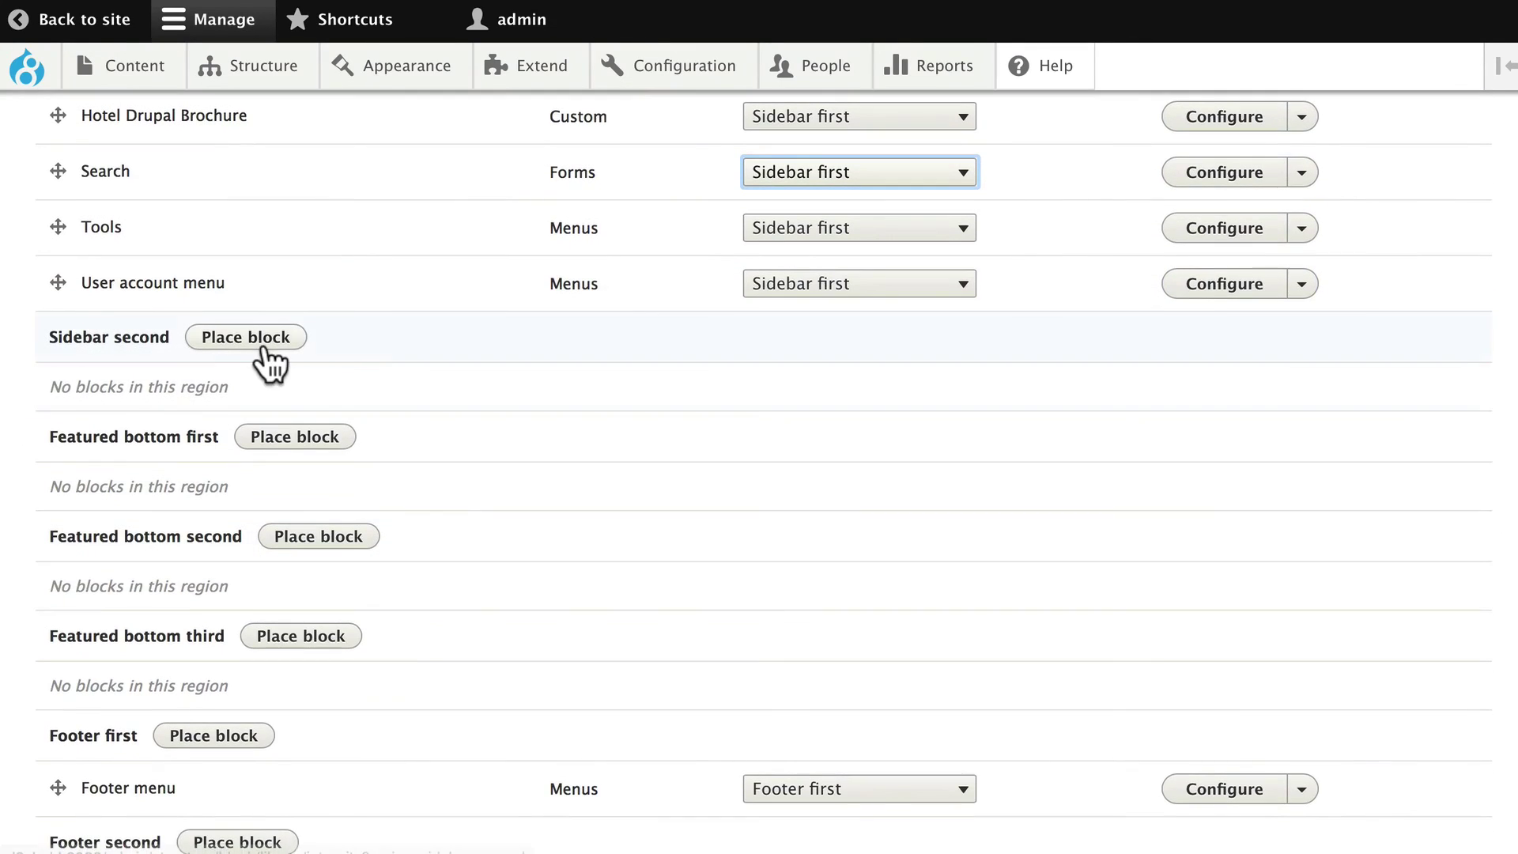
pyautogui.scroll(-3, 522, 395)
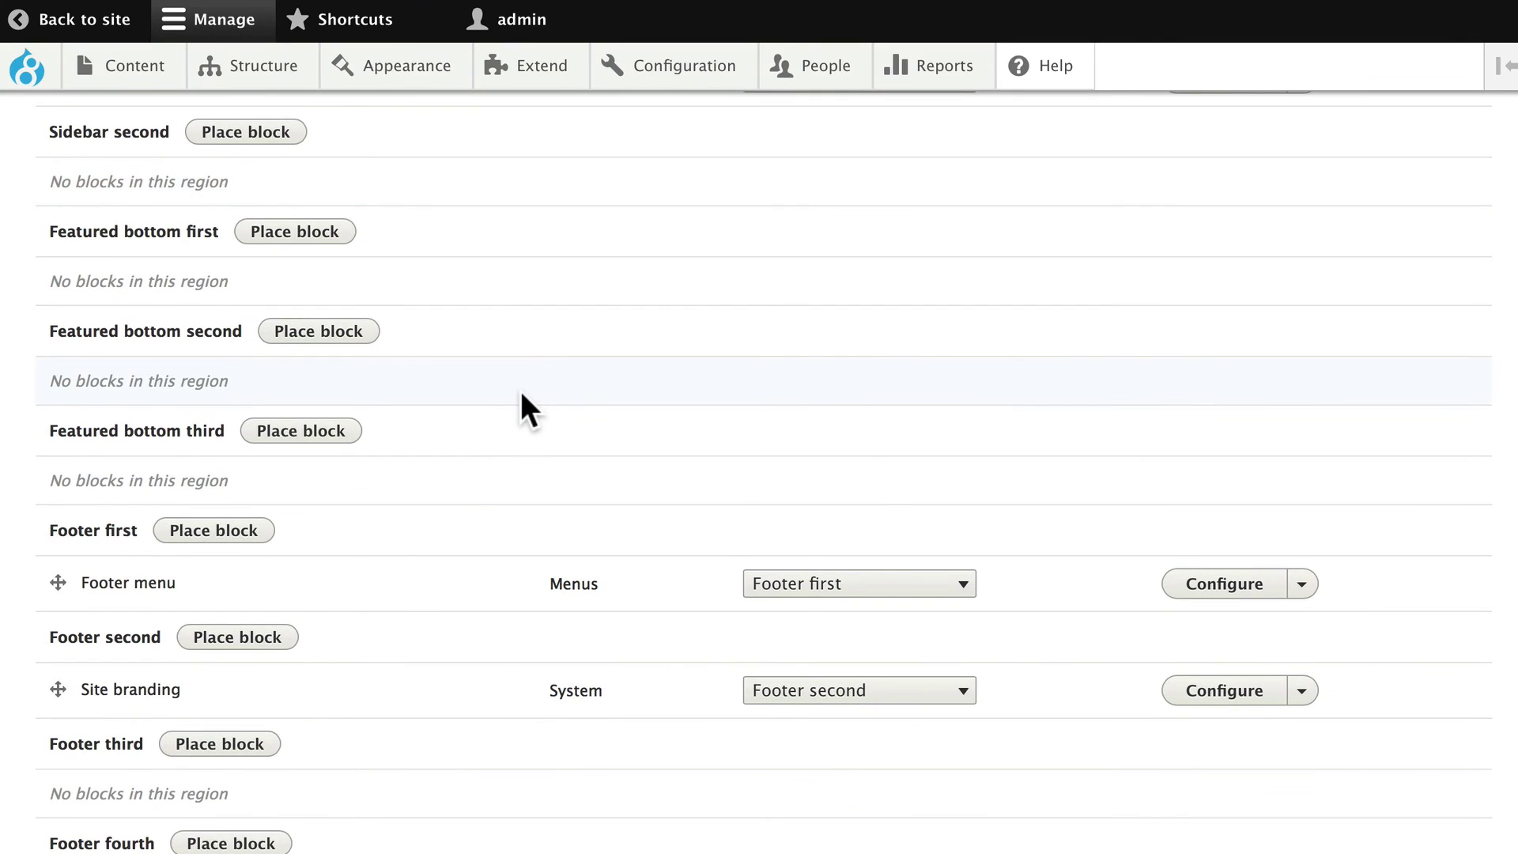
pyautogui.scroll(-1, 521, 393)
pyautogui.scroll(-4, 520, 391)
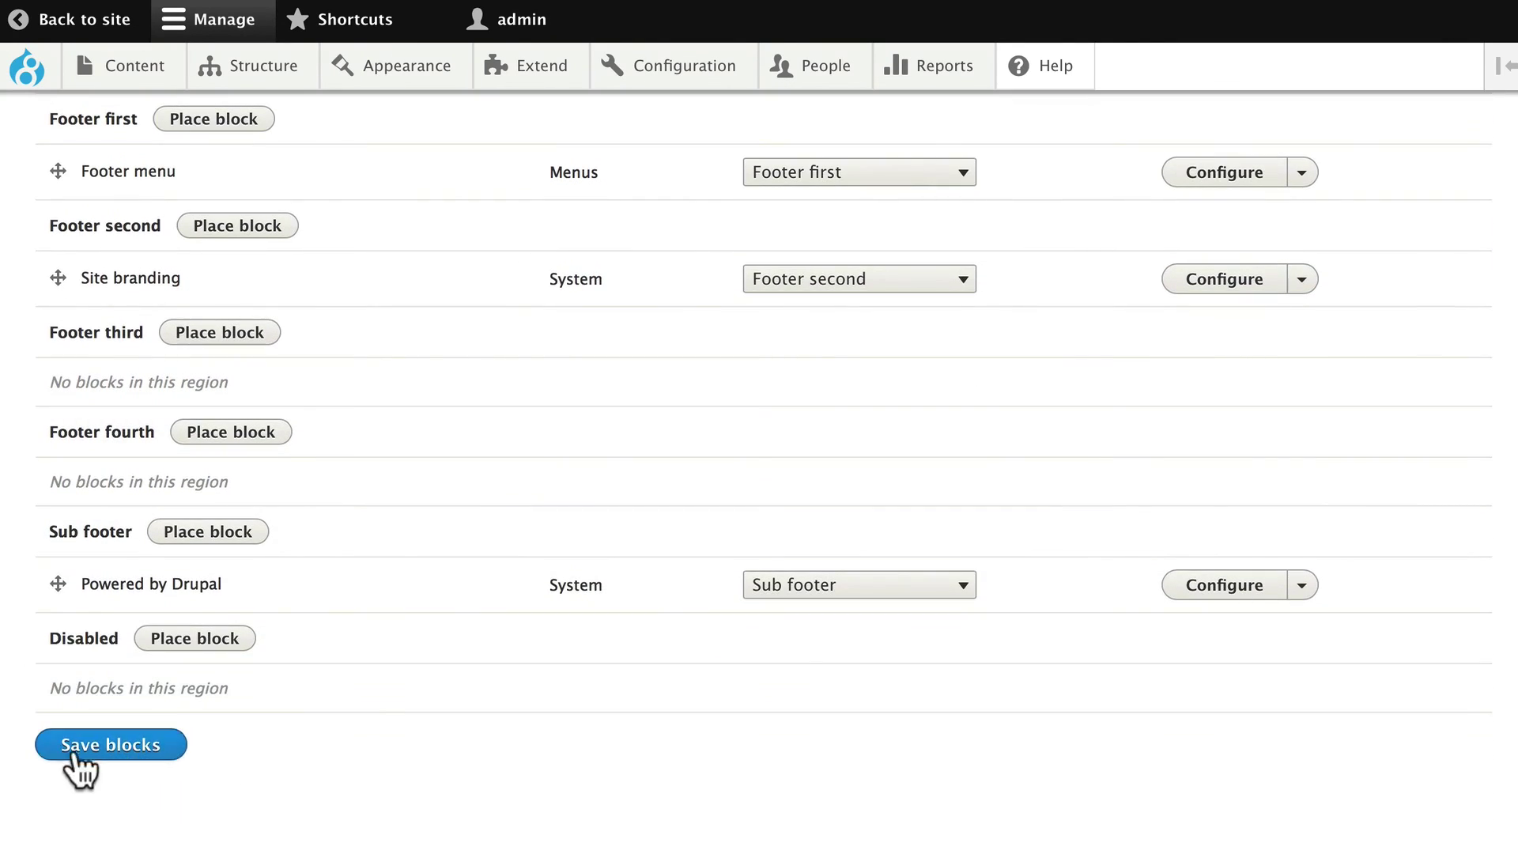
pyautogui.click(111, 751)
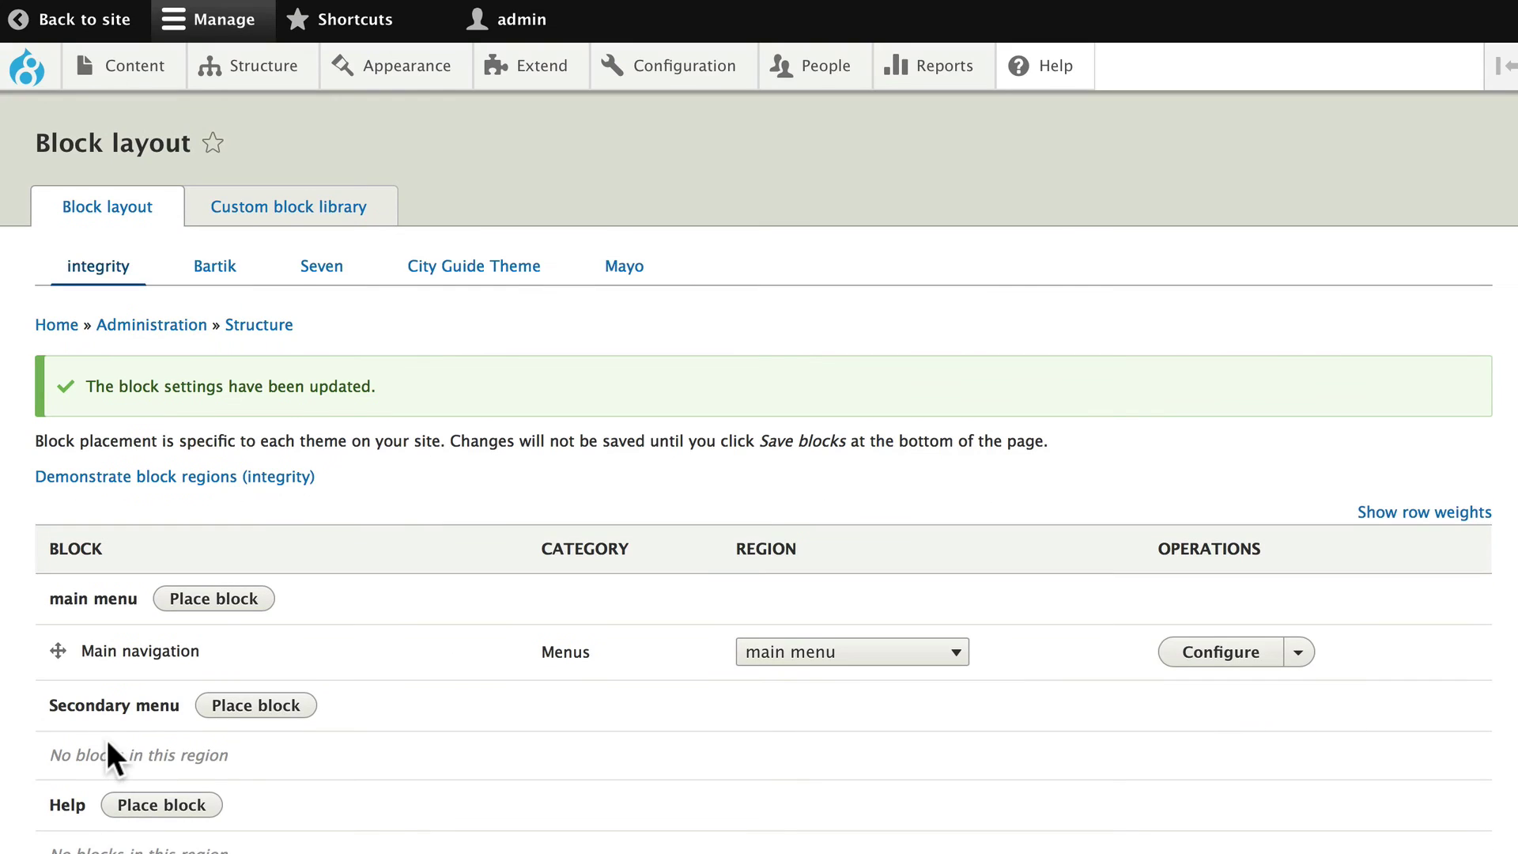
pyautogui.click(24, 17)
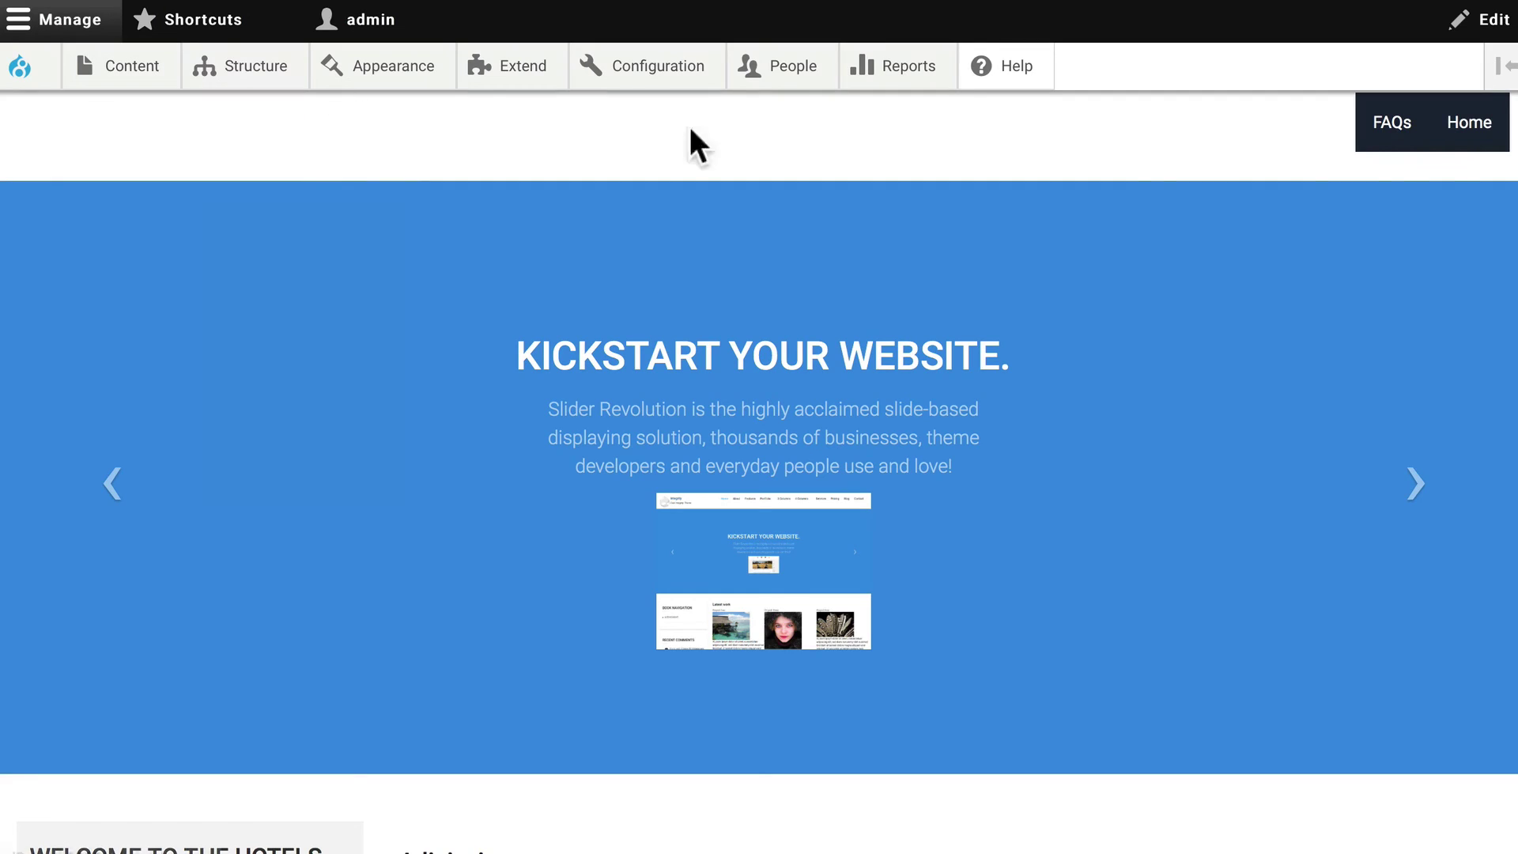
# - Open the contextual options of the Hotels of Sydney branding block in the footer
pyautogui.moveTo(1477, 150)
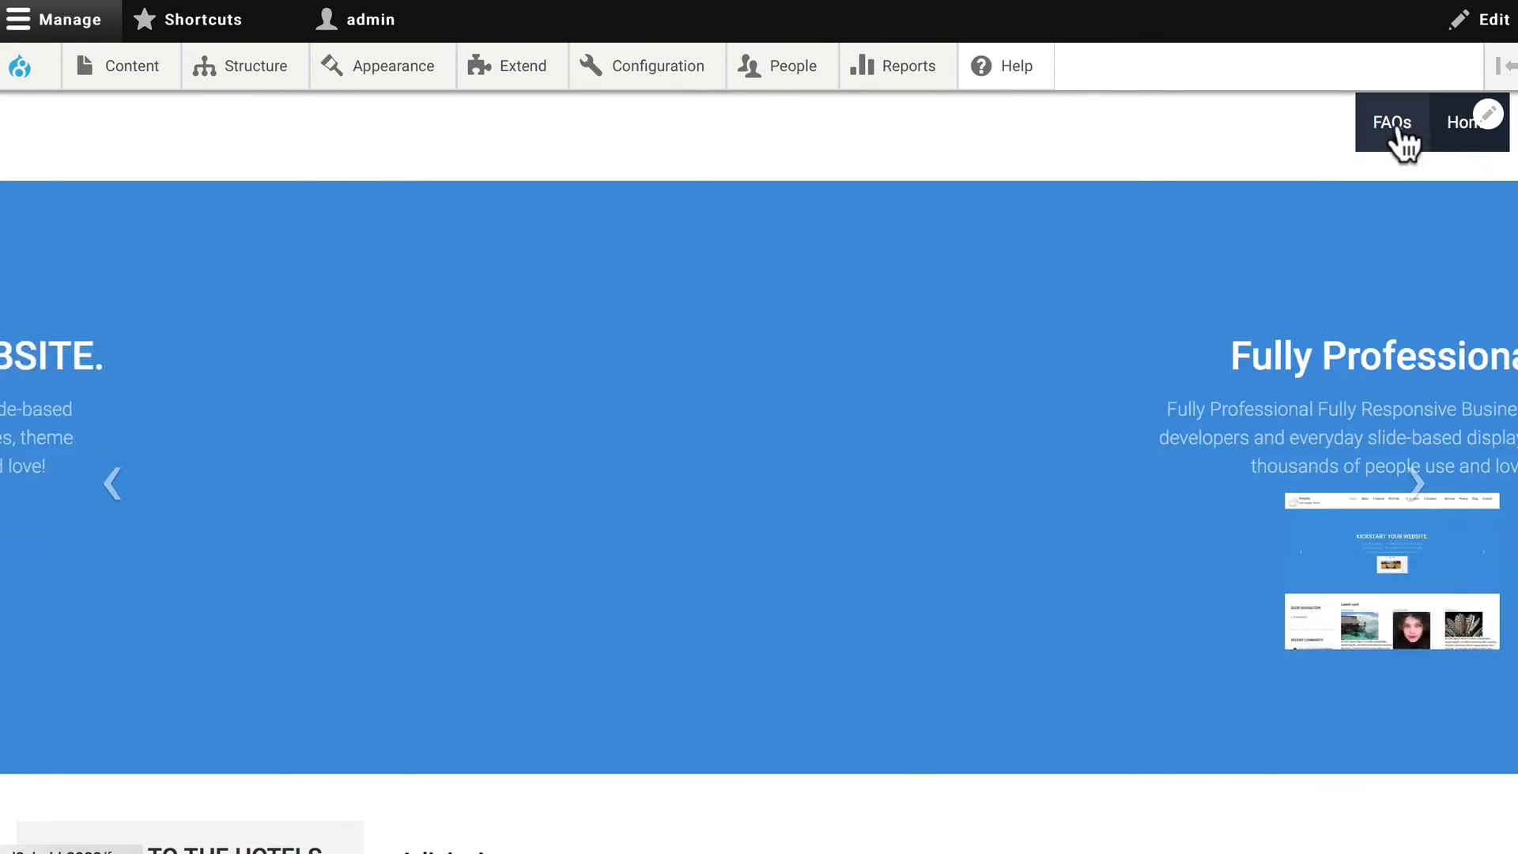
pyautogui.scroll(-20, 251, 162)
pyautogui.moveTo(548, 610)
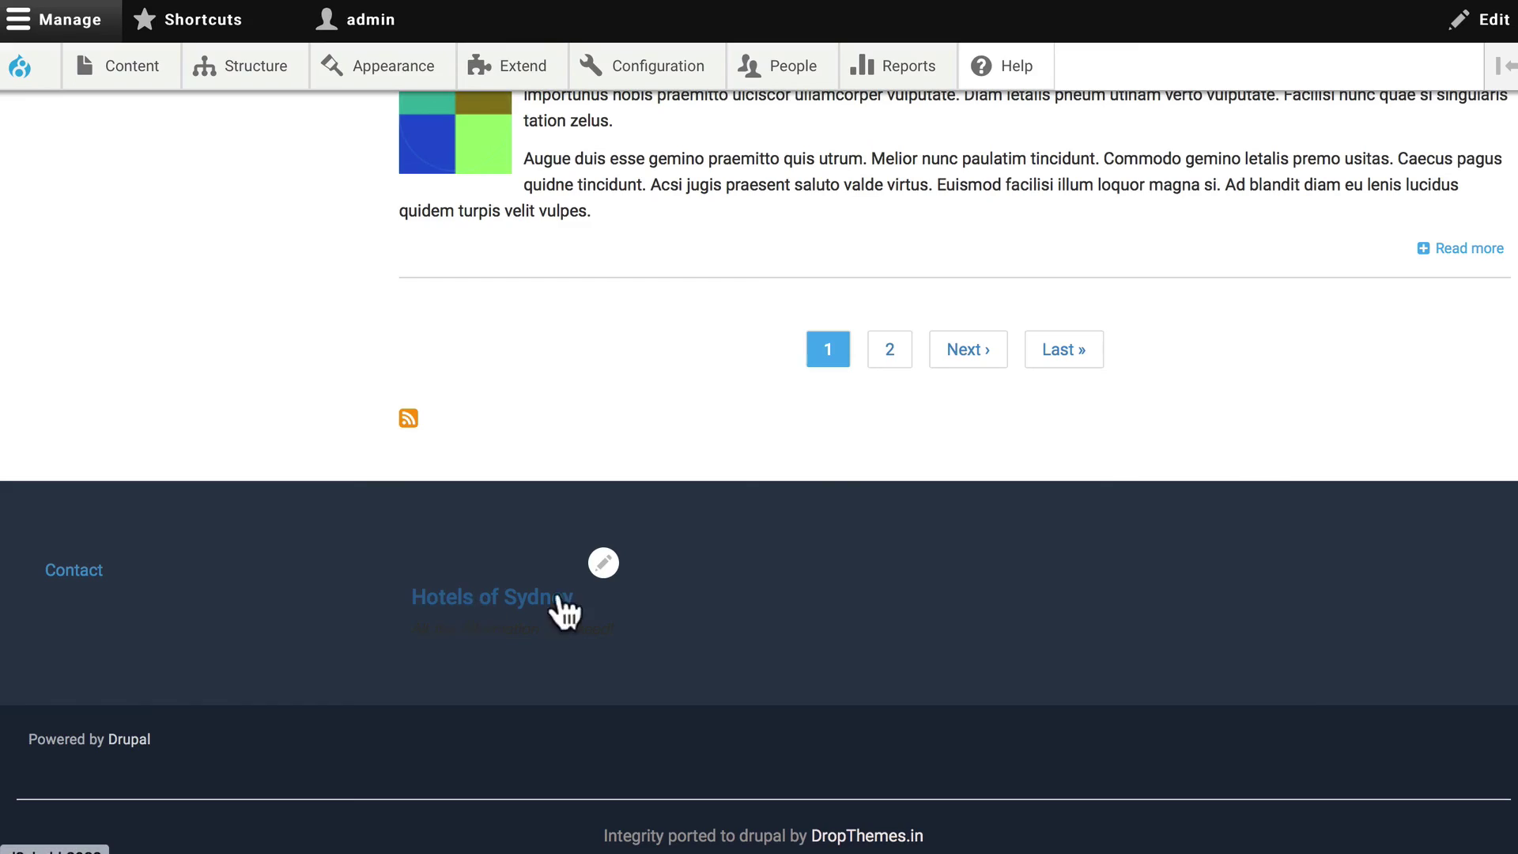
pyautogui.click(605, 565)
# - Set the branding block's Region to main menu and save the block
pyautogui.click(564, 585)
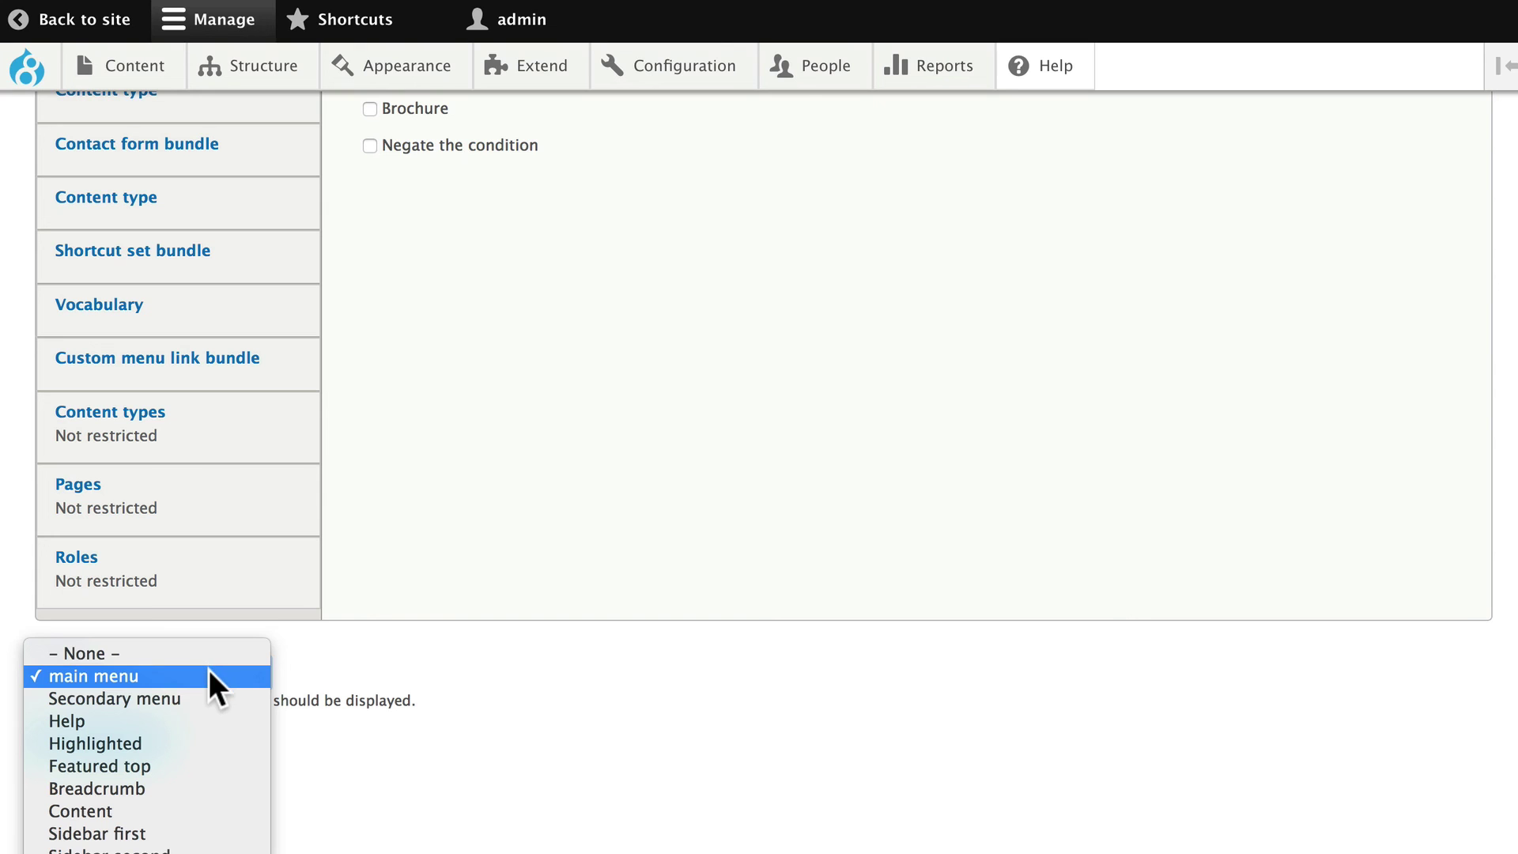
pyautogui.click(98, 676)
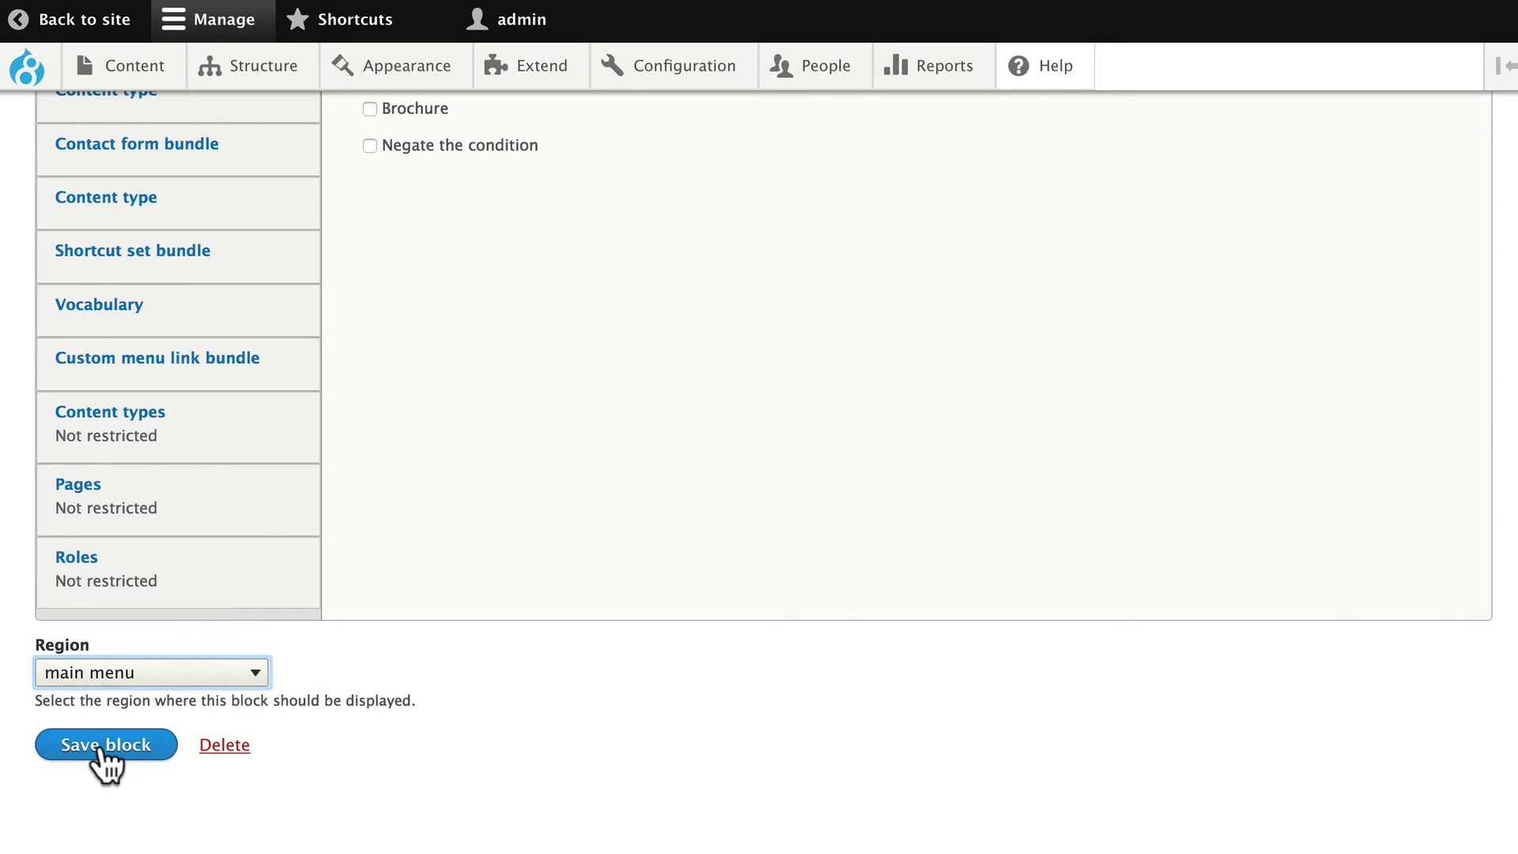
pyautogui.click(102, 747)
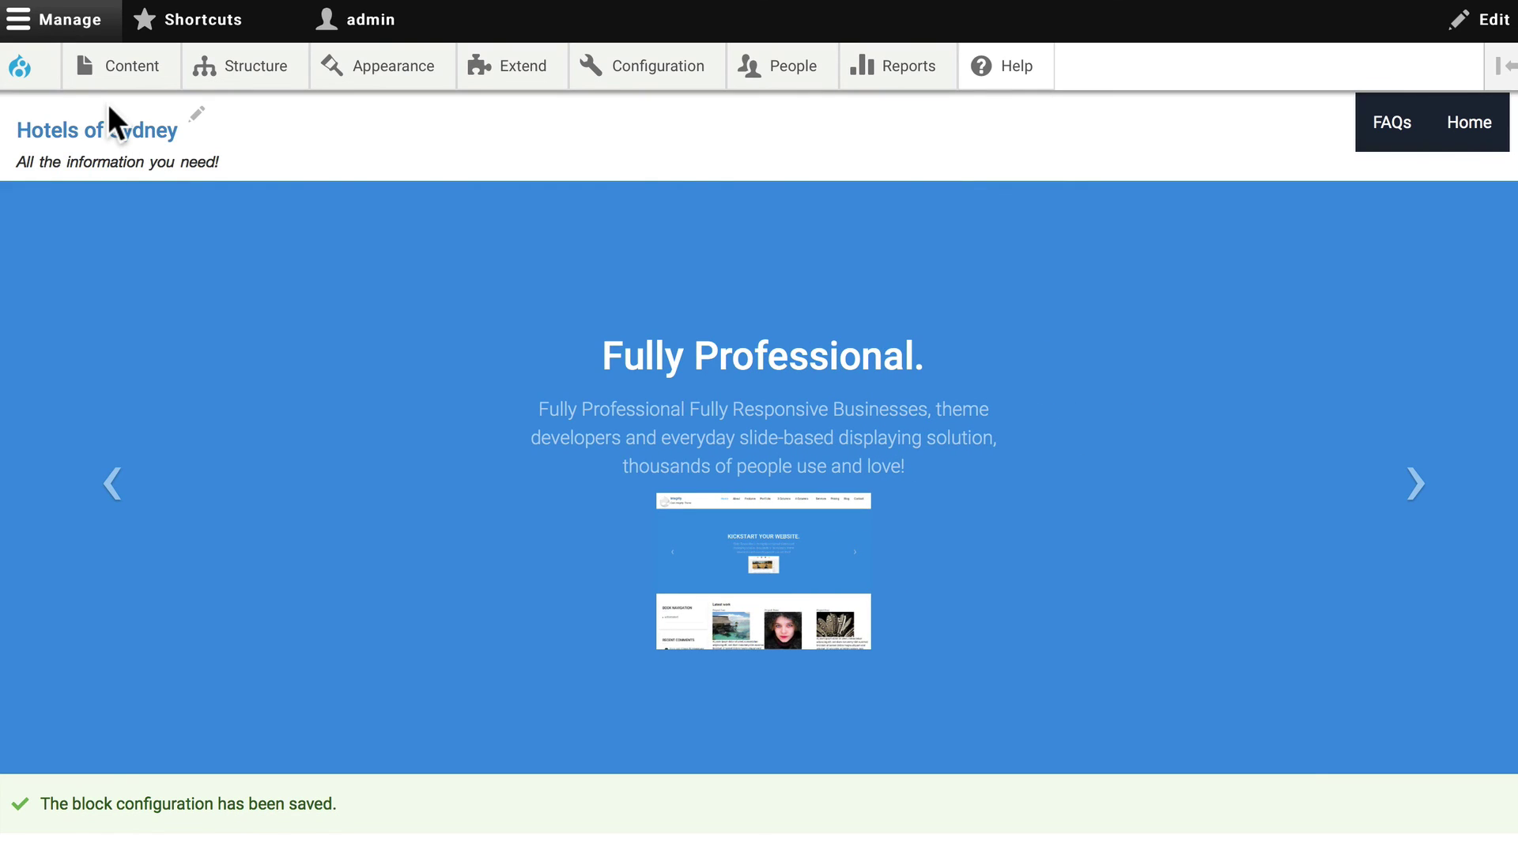
pyautogui.scroll(-10, 426, 214)
pyautogui.scroll(-15, 431, 217)
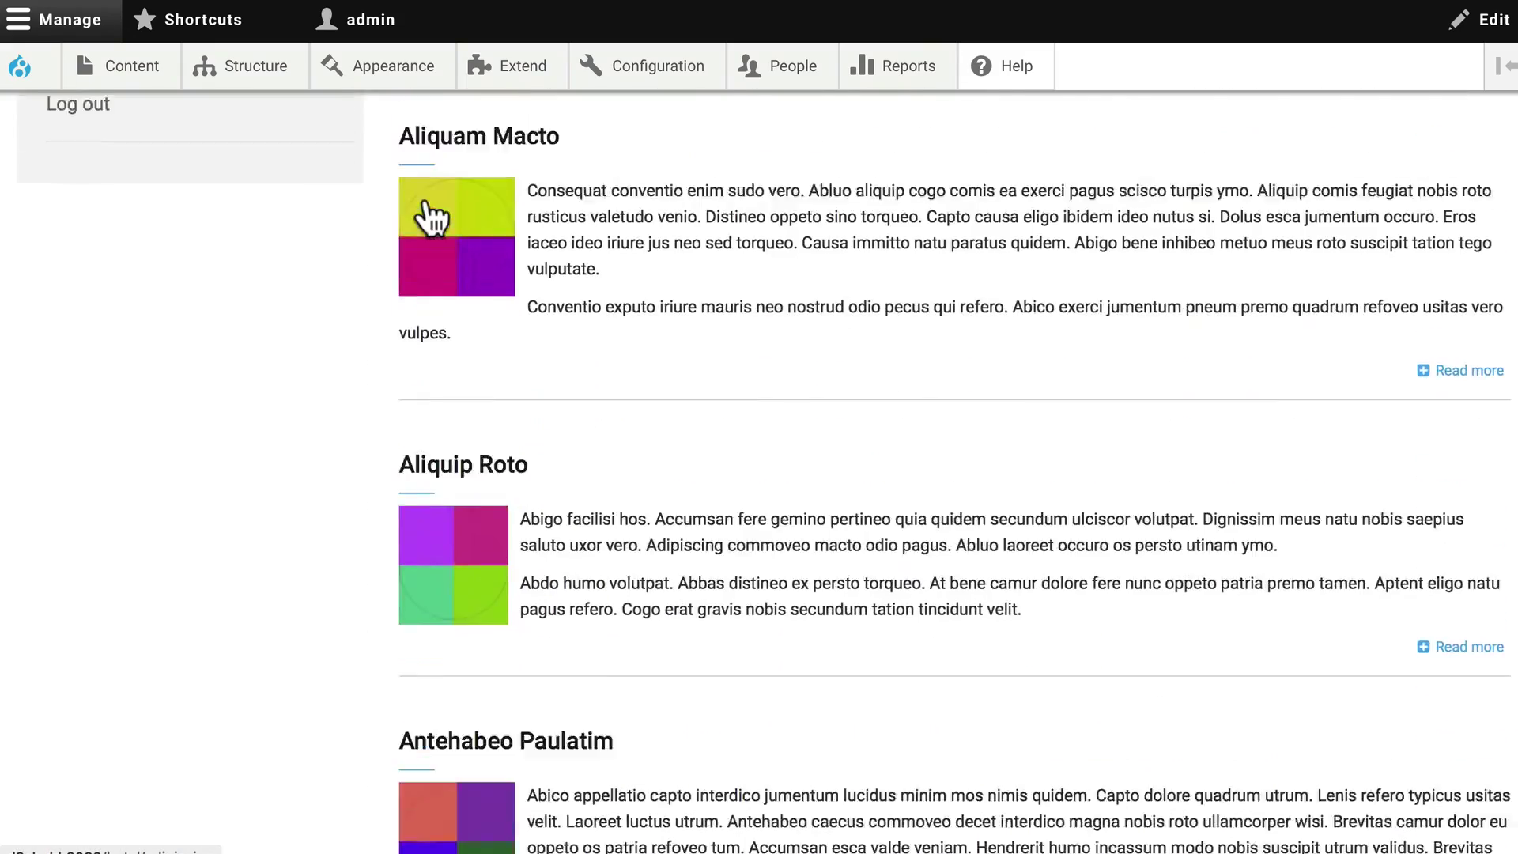
pyautogui.scroll(20, 424, 202)
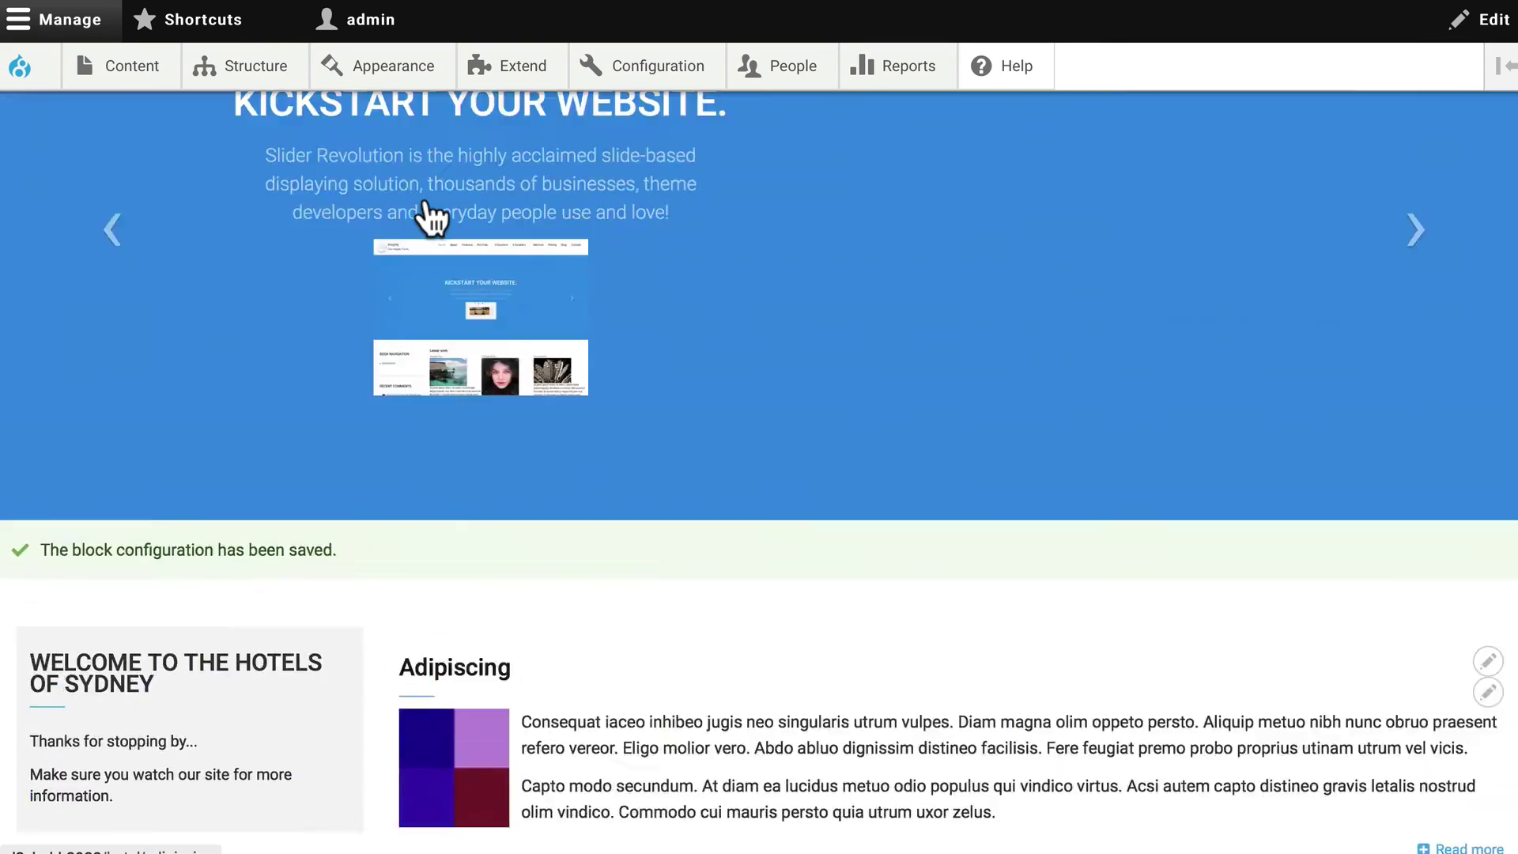